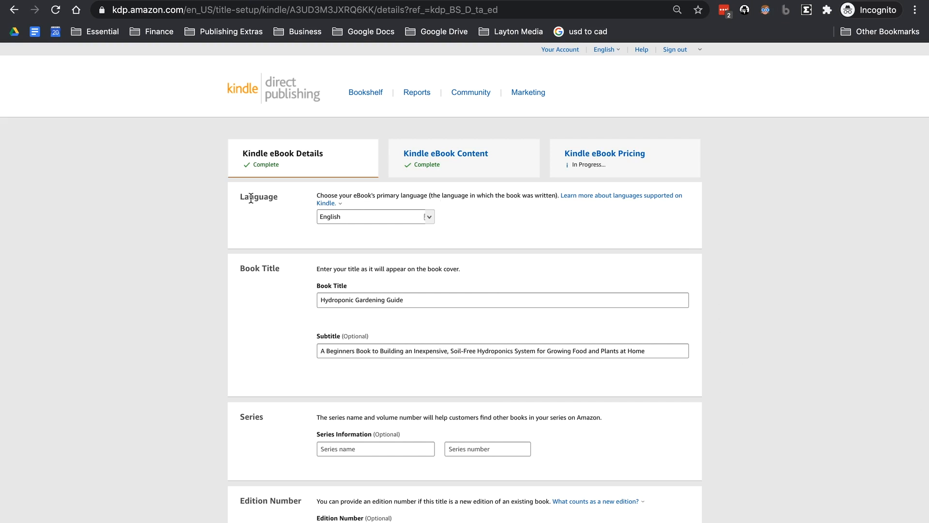
Step: Review the eBook's language, title, subtitle, series, edition number and author fields on the details page
scroll(437, 247, "down", 5)
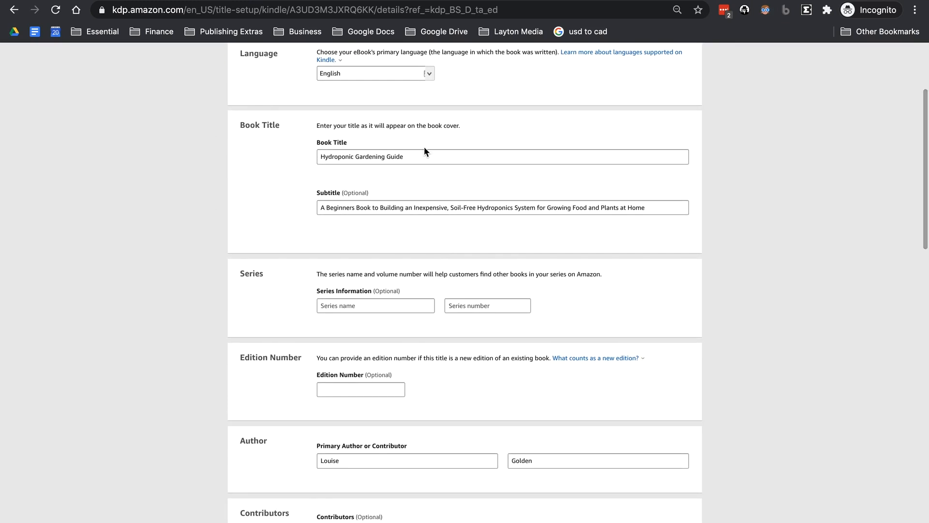
scroll(424, 256, "down", 3)
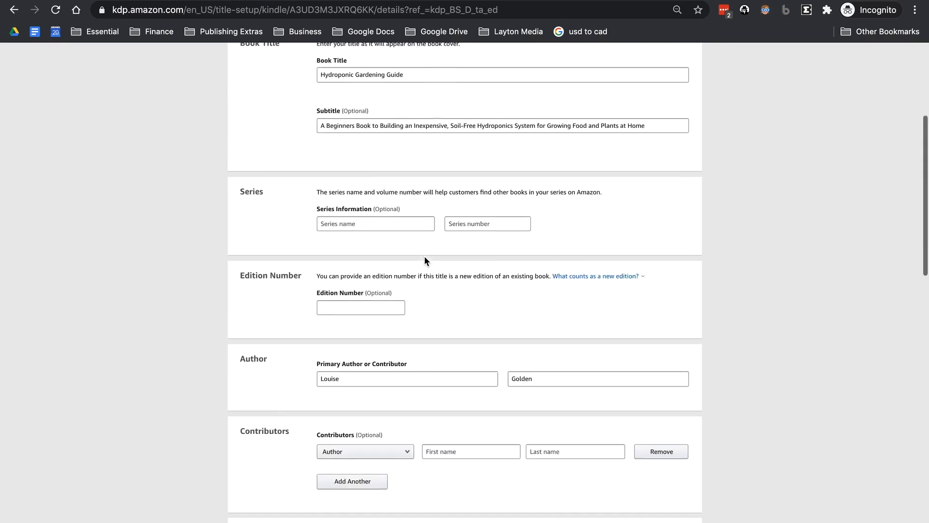
scroll(340, 347, "down", 1)
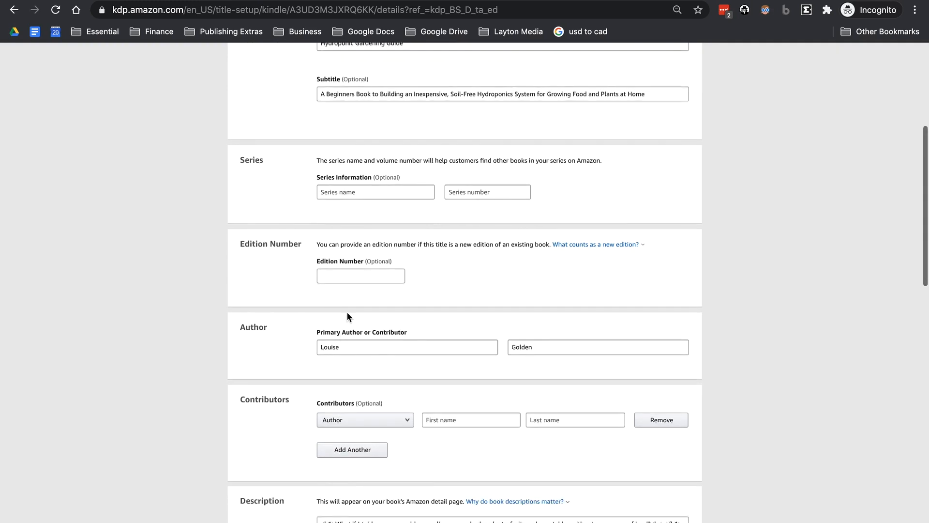
scroll(337, 270, "down", 5)
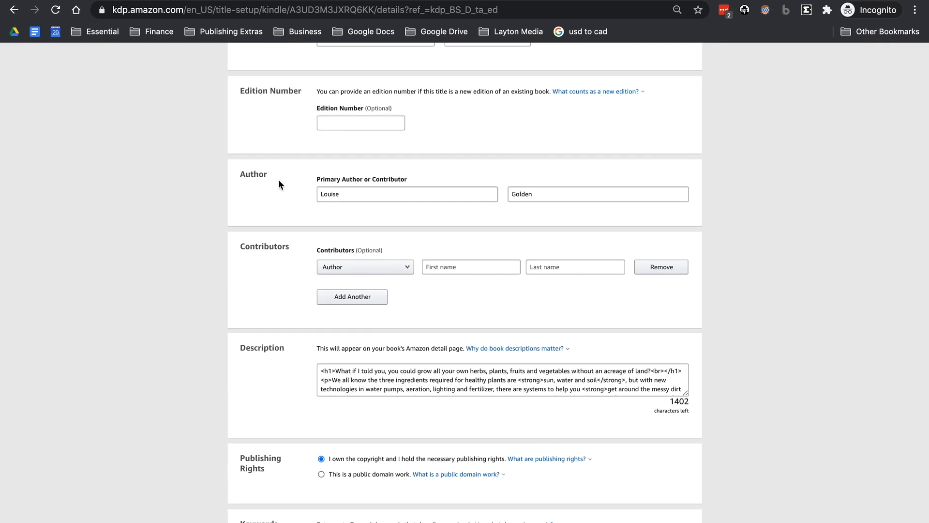
double_click(353, 195)
double_click(516, 192)
Step: Enlarge the description box to show the whole HTML description and select all of its text
scroll(267, 160, "down", 6)
left_click_drag(685, 208, 685, 485)
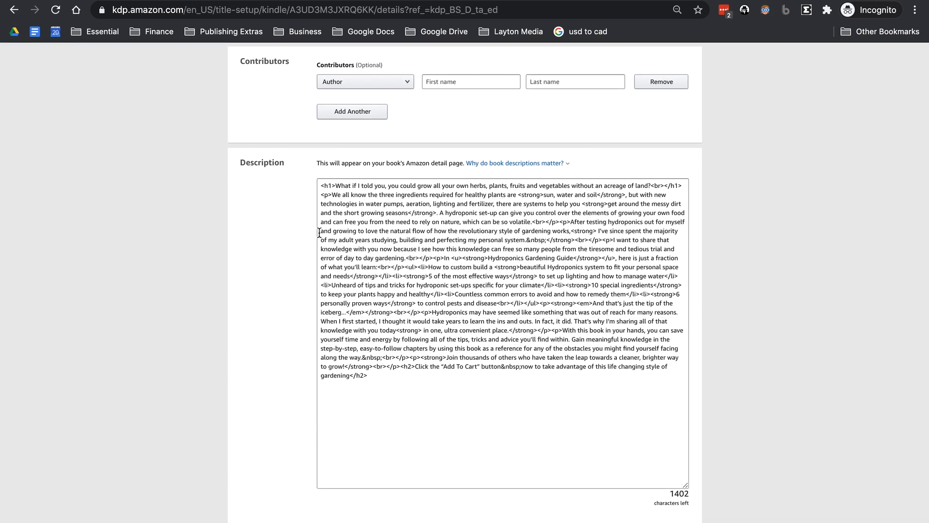
left_click_drag(386, 415, 318, 185)
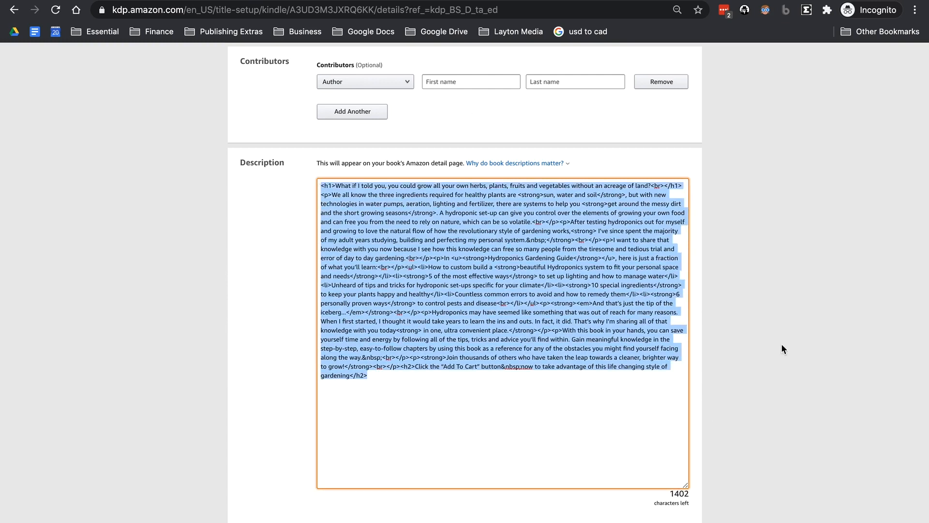
Step: Review the publishing rights choice and the seven search keywords, comparing the keywords with the book's title and subtitle
scroll(469, 370, "down", 10)
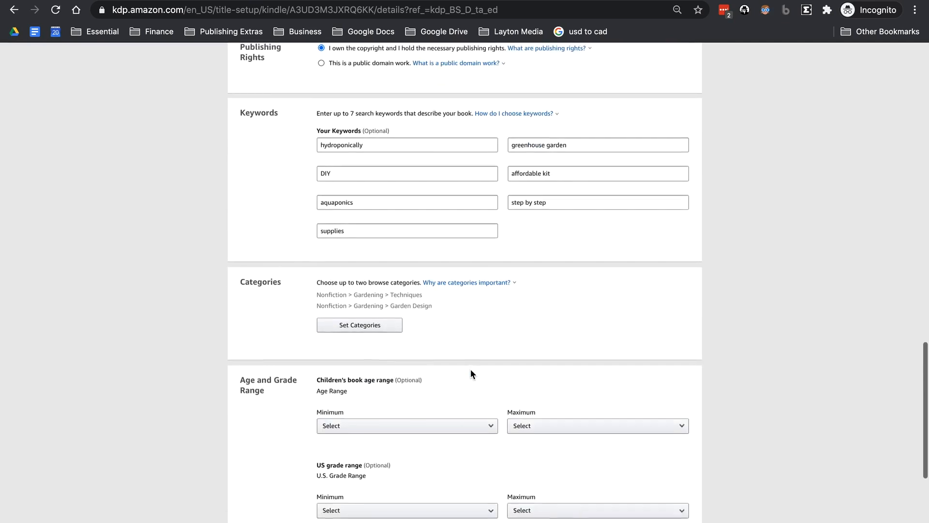
scroll(471, 369, "up", 1)
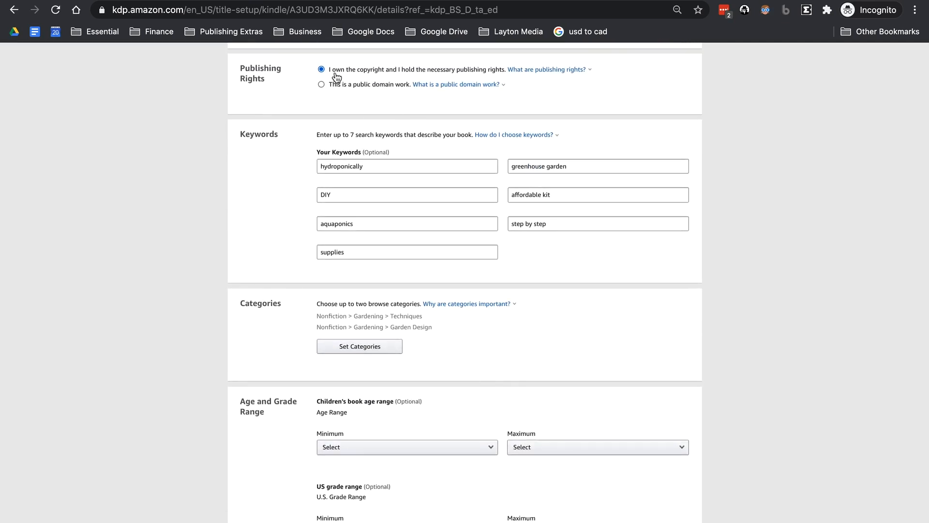
scroll(327, 140, "down", 2)
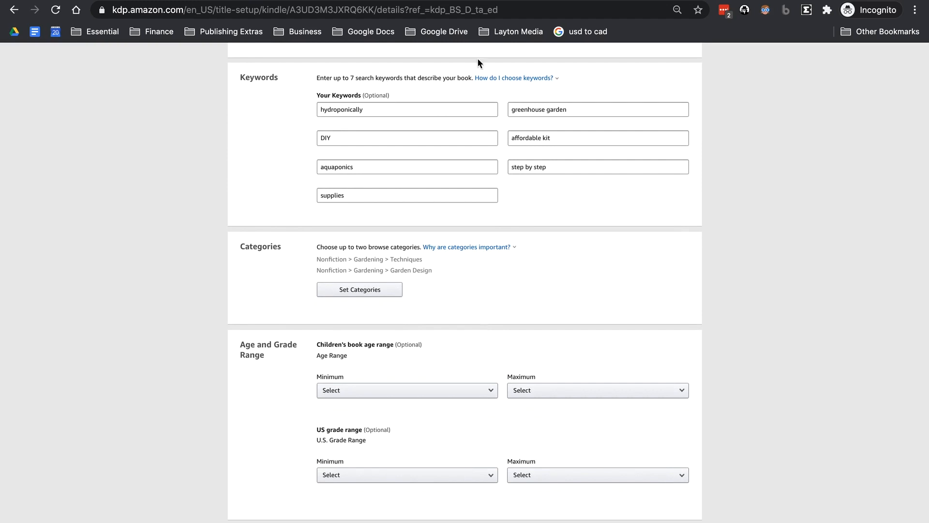
scroll(344, 144, "up", 20)
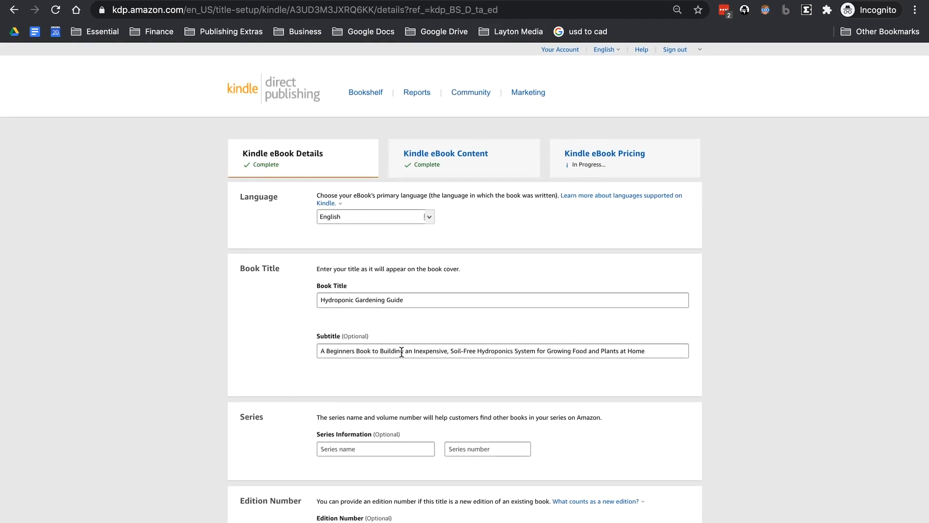
scroll(353, 345, "down", 20)
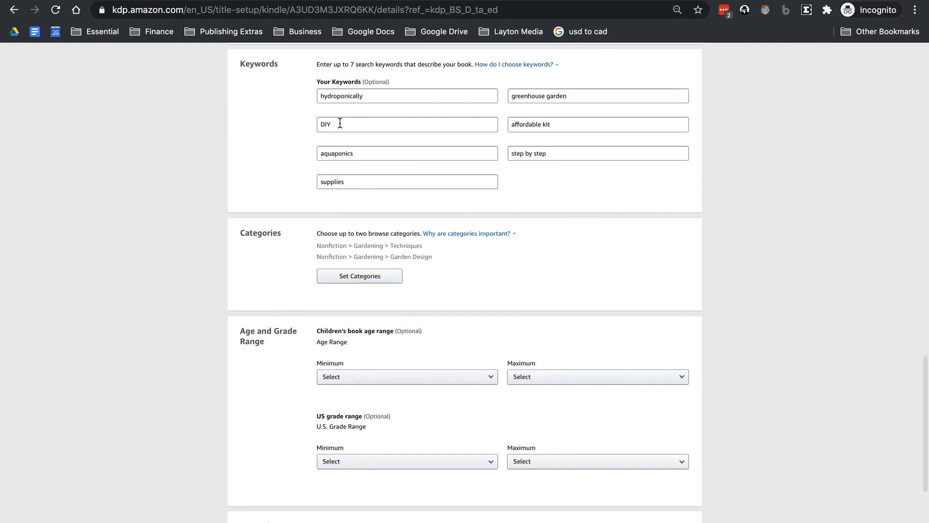
scroll(340, 124, "up", 2)
left_click_drag(323, 164, 447, 164)
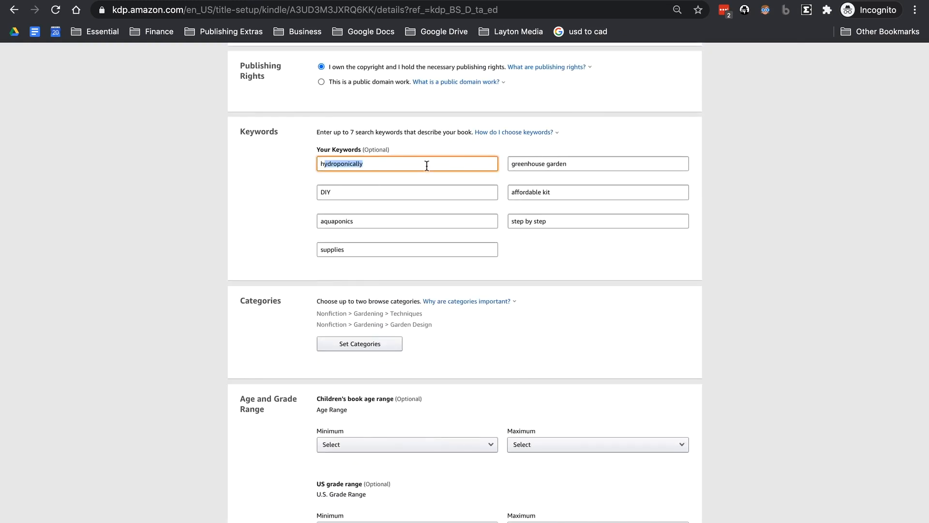
left_click(333, 191)
left_click(373, 222)
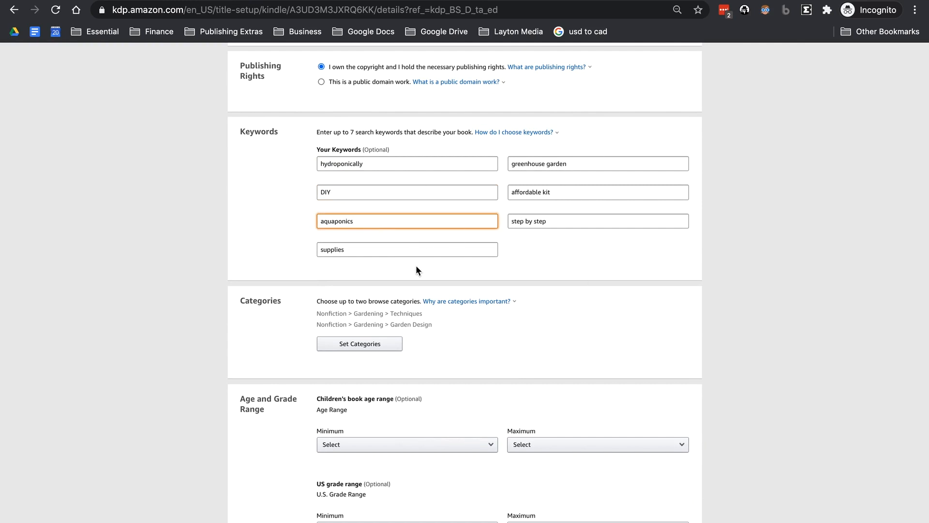
scroll(438, 302, "down", 1)
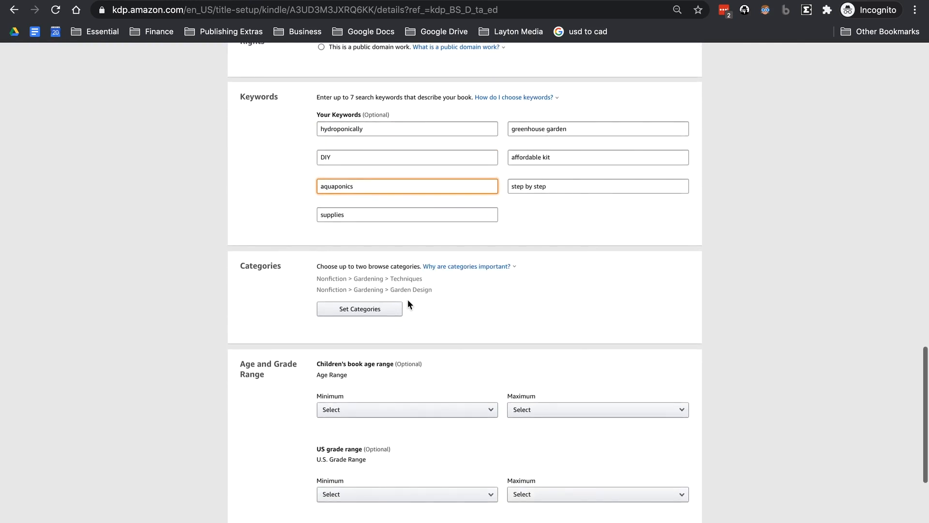
Step: Browse the Nonfiction subcategories in the category chooser and close it without saving
left_click(342, 313)
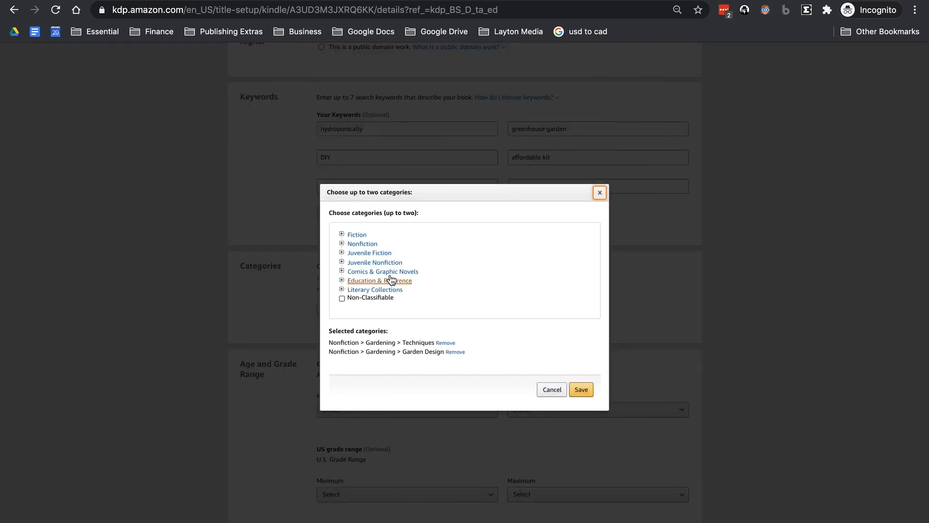
left_click(364, 245)
scroll(416, 300, "down", 5)
scroll(416, 300, "up", 5)
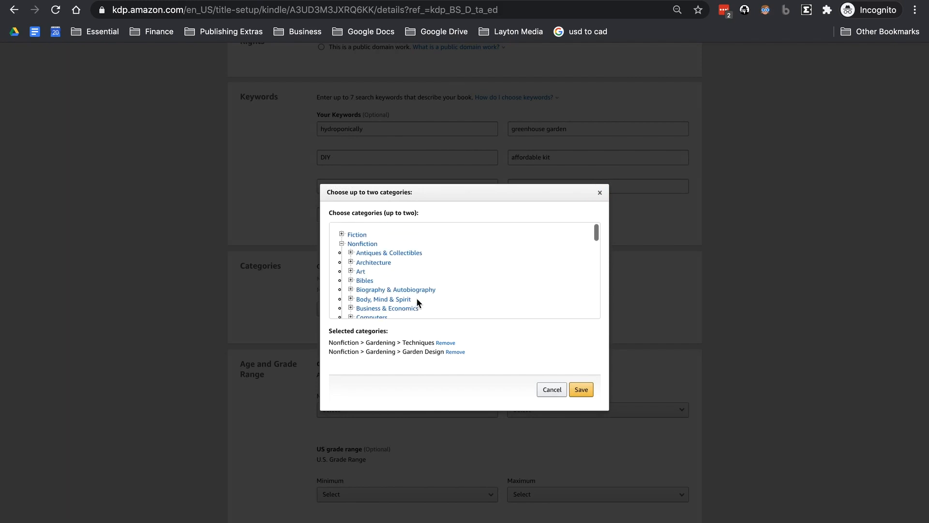
left_click(358, 245)
left_click(383, 262)
scroll(375, 271, "down", 2)
scroll(358, 300, "up", 1)
scroll(416, 297, "down", 5)
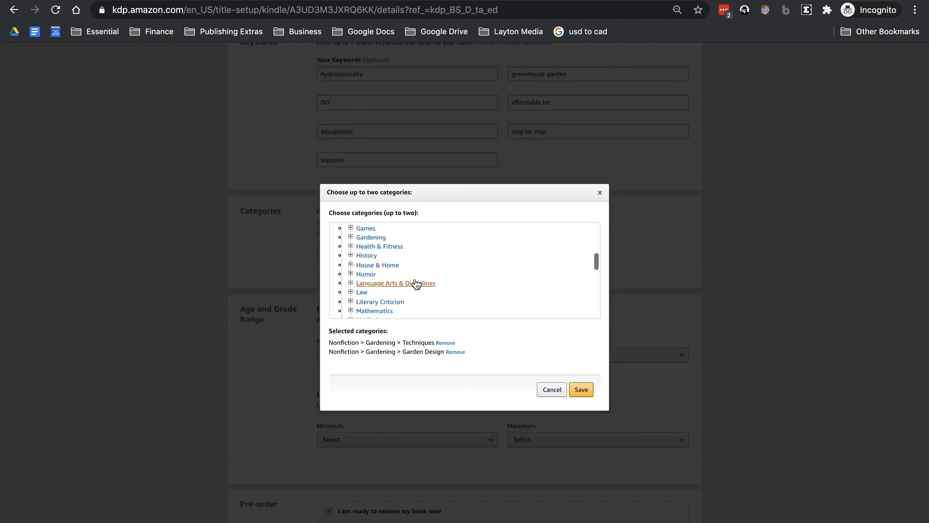
scroll(378, 281, "down", 6)
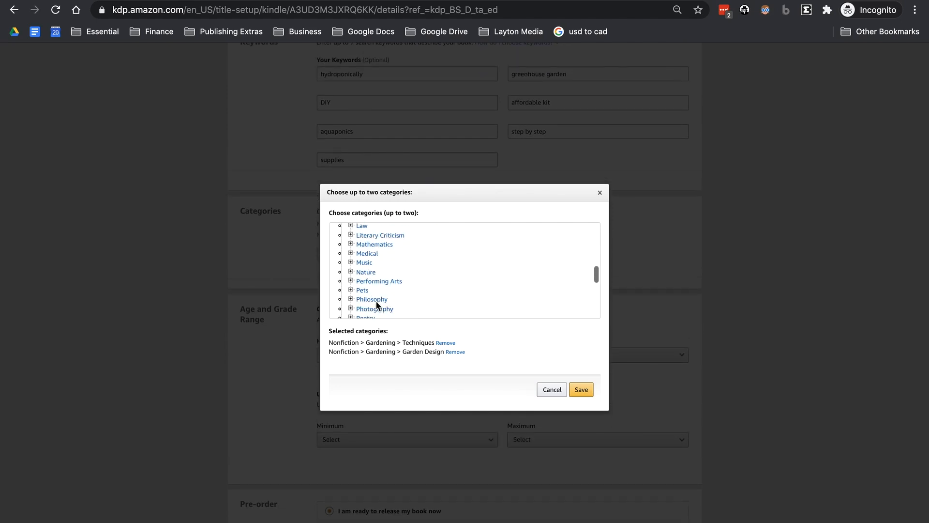
left_click(547, 396)
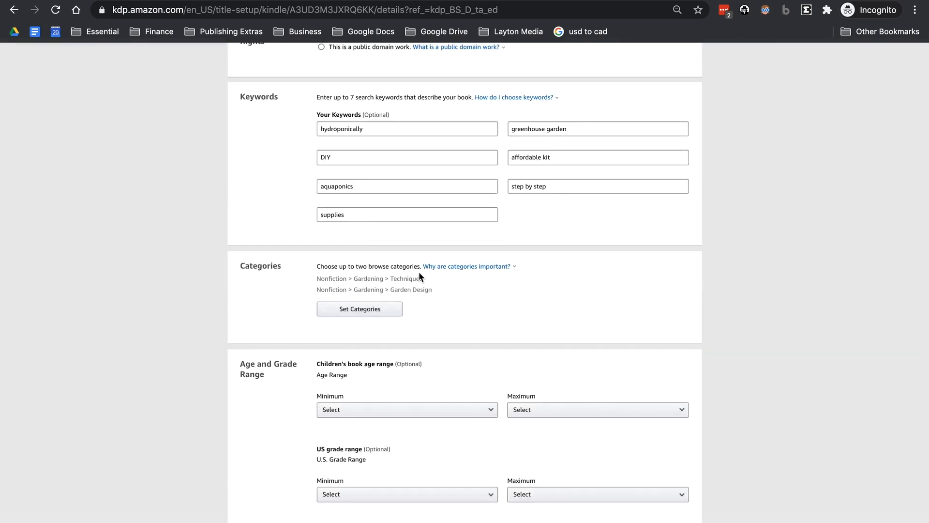
Step: Save the eBook details with immediate release chosen and continue to the content page
scroll(522, 288, "down", 5)
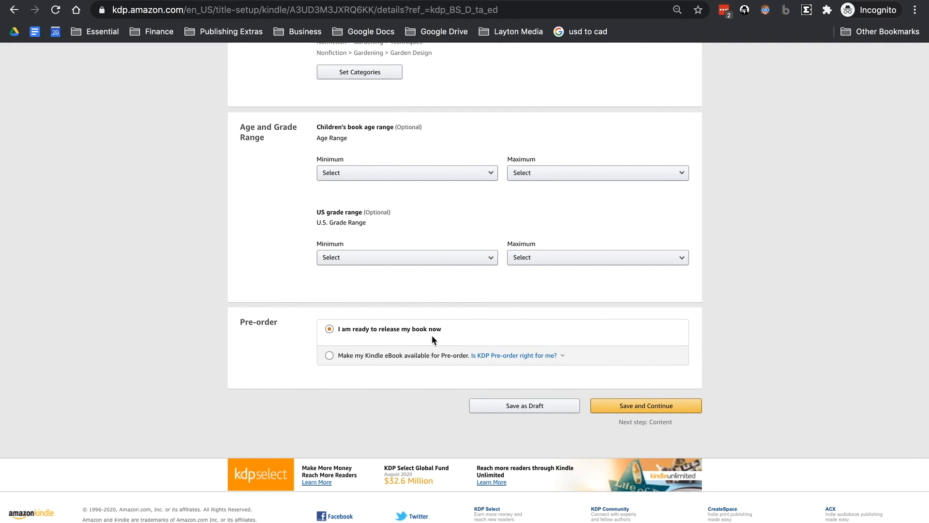
left_click(649, 409)
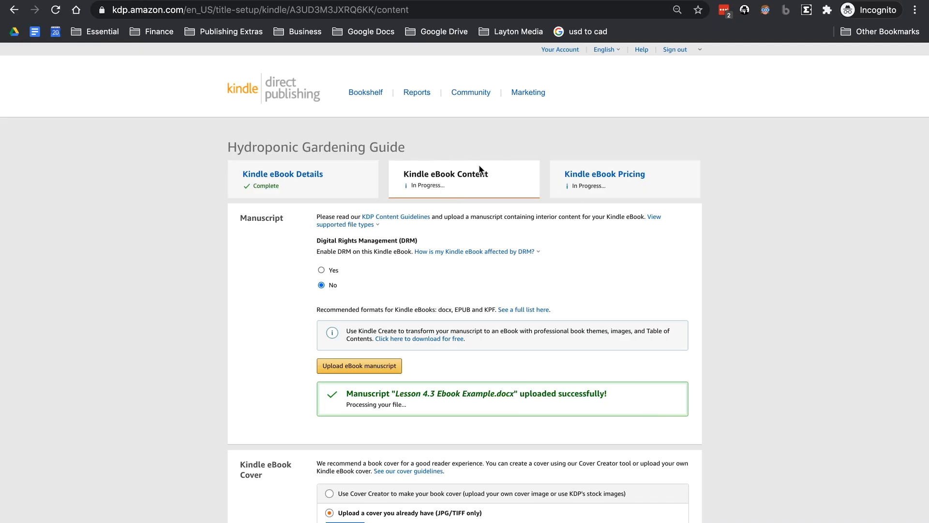
Step: Set Digital Rights Management to No for the eBook manuscript
scroll(331, 212, "down", 3)
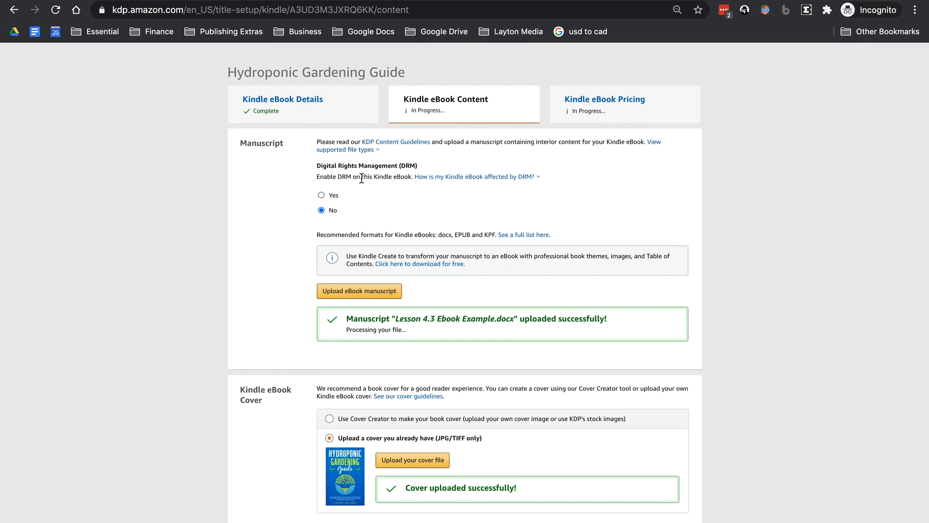
left_click(321, 210)
scroll(416, 268, "down", 3)
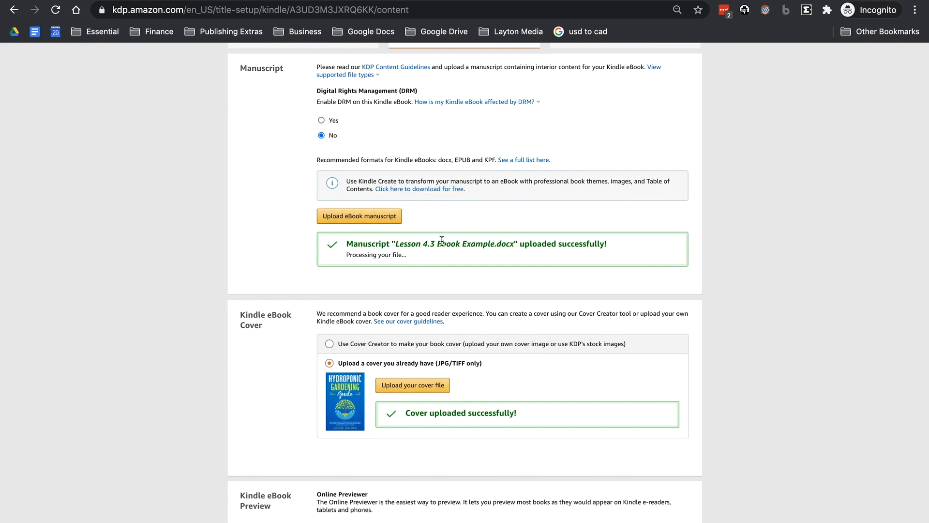
Step: Try the Cover Creator option for the eBook cover and return to uploading an existing JPG/TIFF cover
scroll(349, 194, "down", 3)
left_click(330, 198)
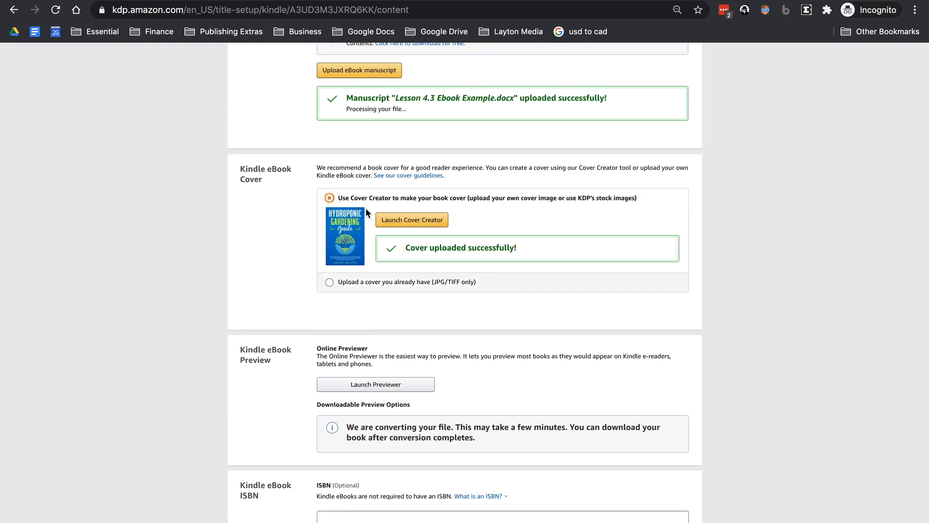
left_click(343, 279)
scroll(458, 249, "down", 2)
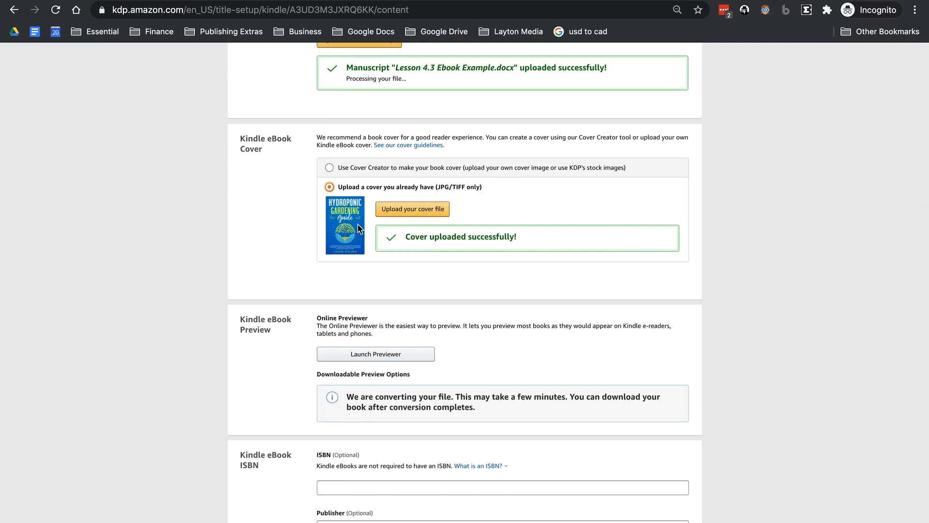
Step: Leave the optional ISBN and publisher fields blank, save the eBook content and continue to the pricing page
scroll(343, 263, "down", 2)
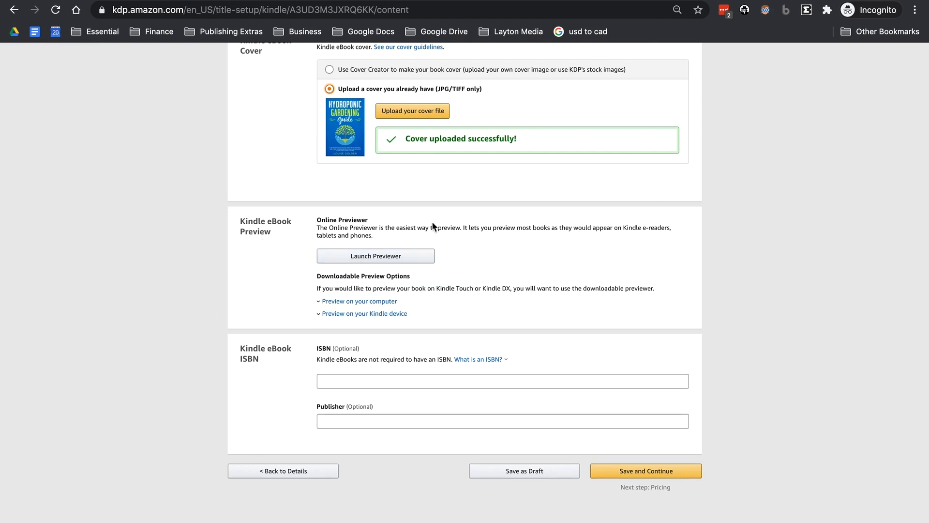
scroll(287, 210, "down", 3)
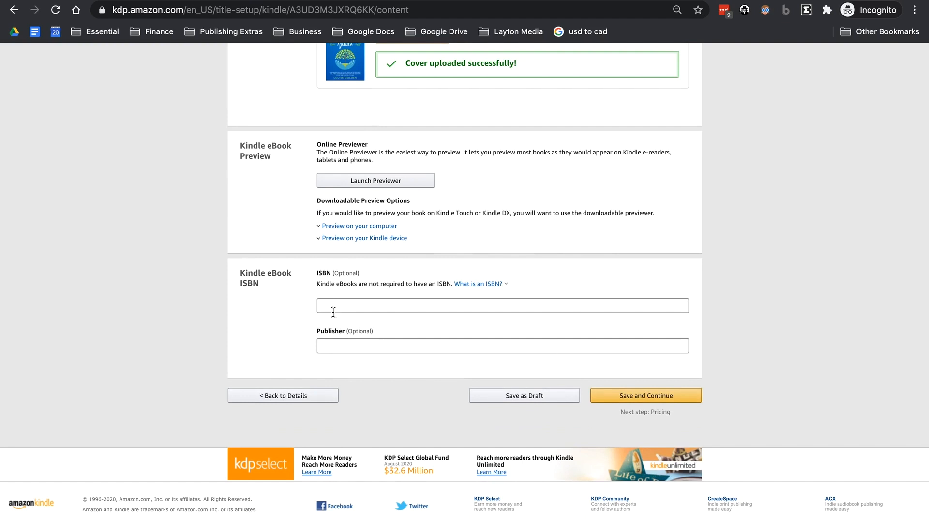
left_click(661, 396)
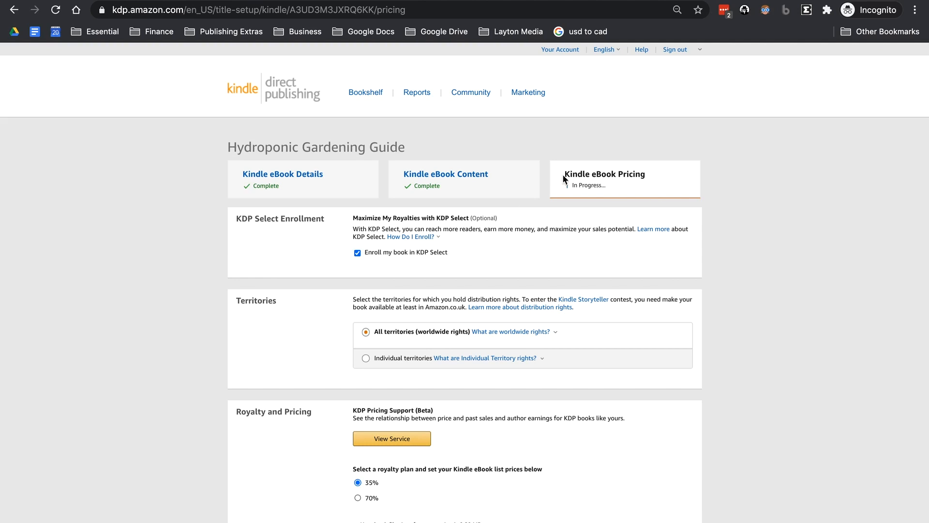
Step: Review the KDP Select enrollment, the territory rights and the royalty and pricing options
left_click_drag(563, 174, 646, 178)
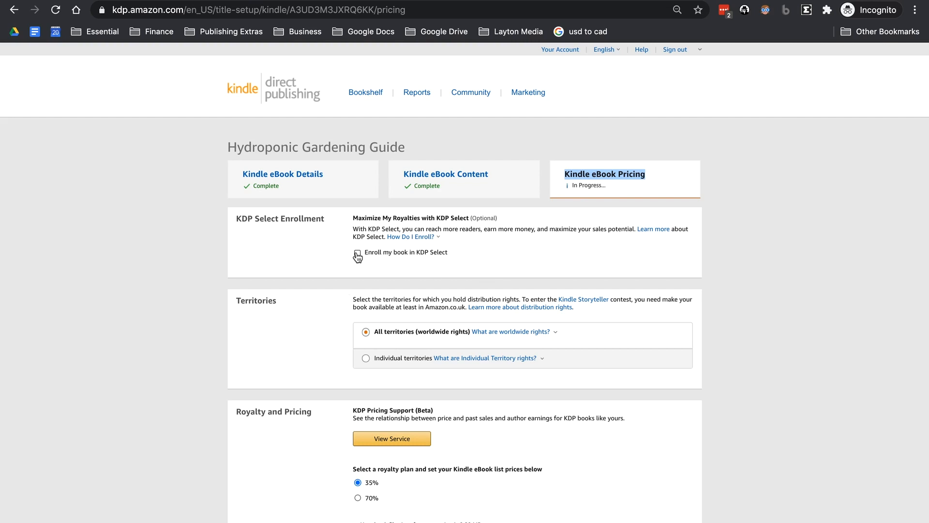
scroll(329, 218, "down", 3)
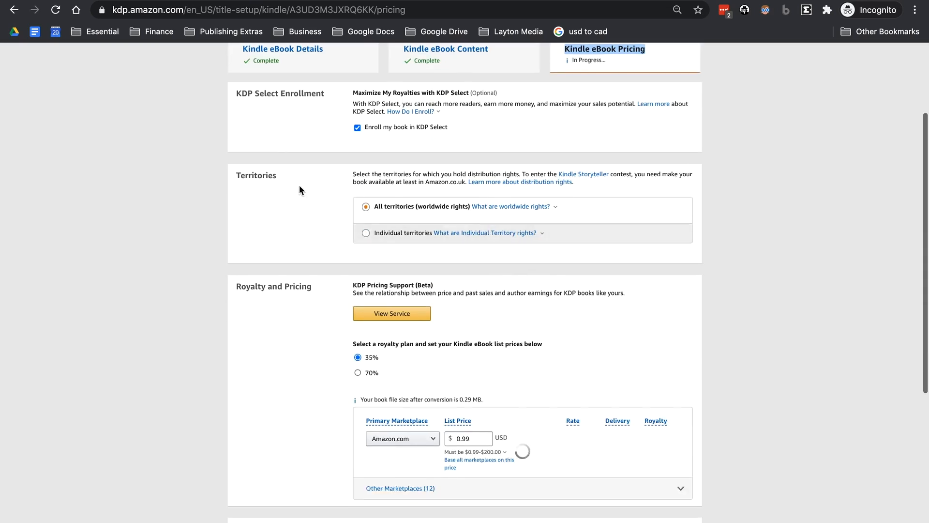
scroll(361, 208, "down", 3)
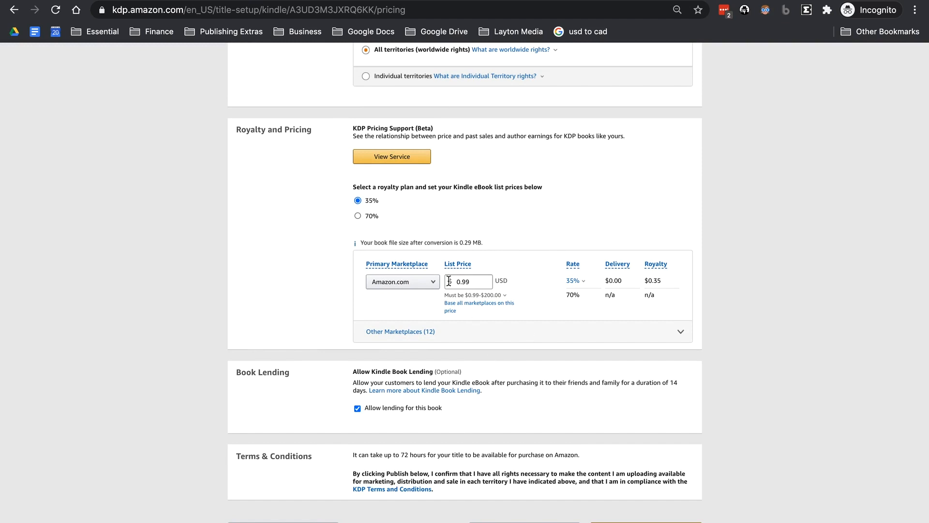
Step: Try the 70% royalty plan to compare its allowed Amazon.com list price range, and return to the 35% plan
left_click(477, 296)
left_click(475, 294)
left_click(360, 217)
left_click(459, 296)
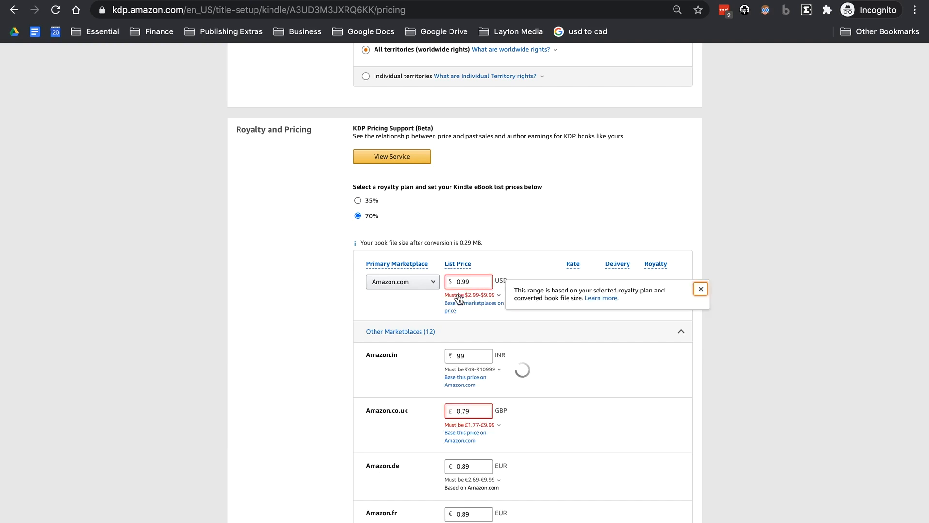
left_click(459, 297)
left_click(358, 201)
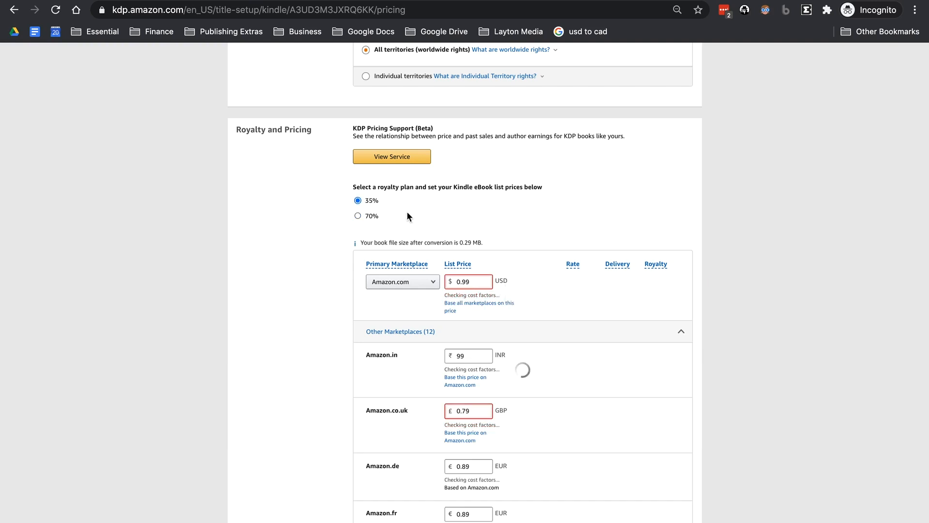
Step: Examine the list prices and royalties for the other Amazon marketplaces under the 35% plan
scroll(436, 218, "down", 3)
left_click(479, 204)
left_click(419, 256)
left_click(419, 257)
scroll(485, 309, "down", 5)
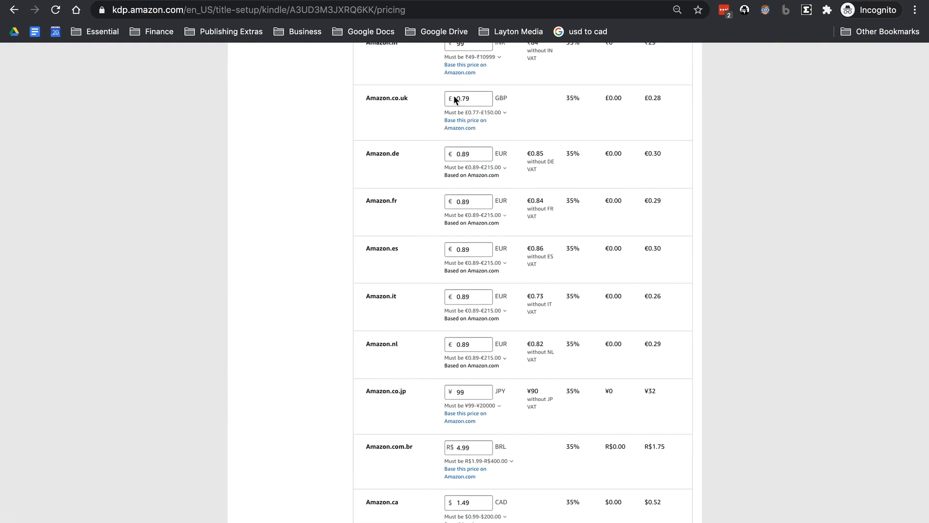
scroll(463, 436, "down", 3)
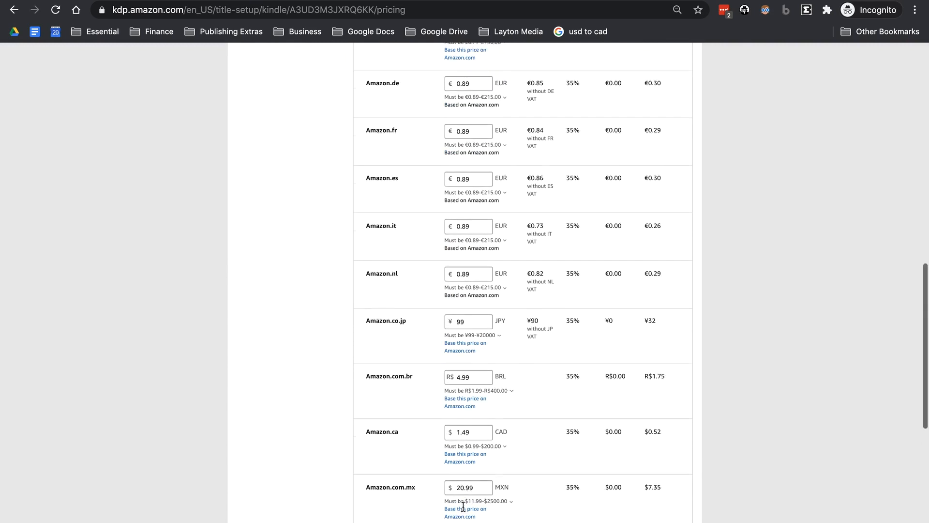
Step: Select the 70% royalty plan with an Amazon.com list price of 2.99 USD and base all marketplaces on that price
scroll(465, 477, "down", 4)
scroll(471, 349, "up", 8)
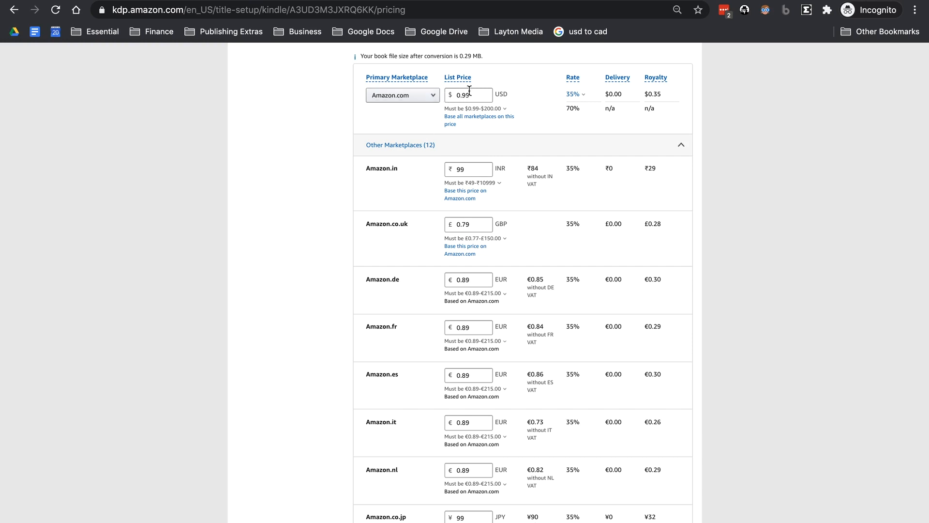
scroll(436, 90, "up", 1)
scroll(435, 87, "up", 4)
left_click(371, 134)
double_click(471, 207)
left_click(465, 201)
key("BackSpace")
double_click(464, 201)
key("BackSpace")
type("2.99")
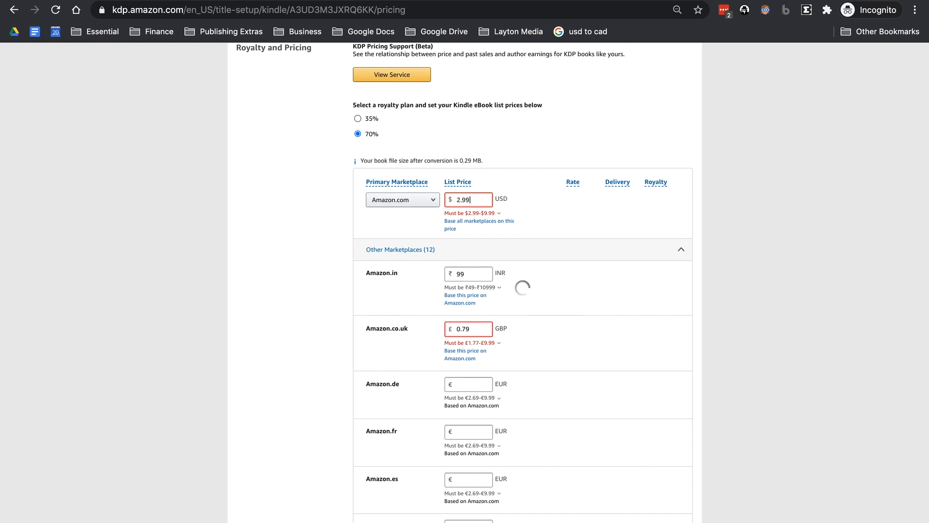
left_click(450, 221)
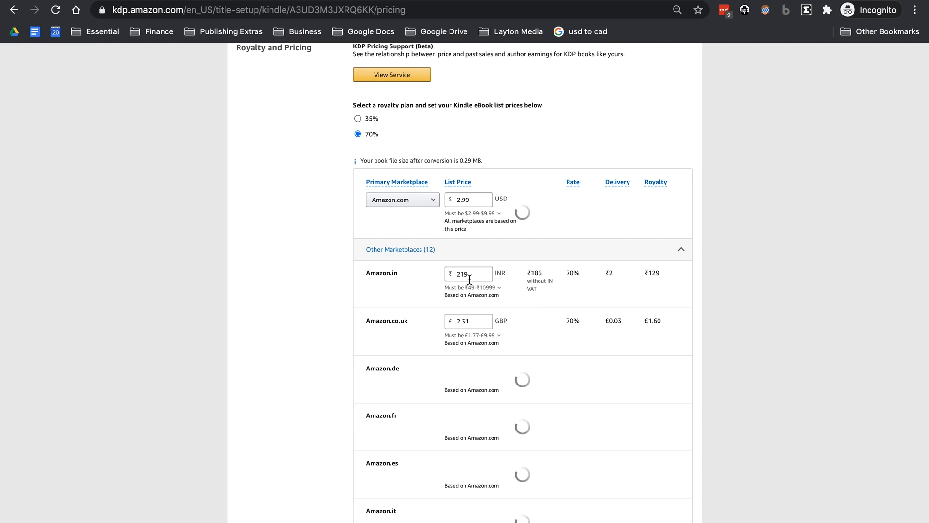
Step: Review the converted prices of the other marketplaces and set the Amazon.co.uk list price to 1.99 GBP
scroll(470, 279, "down", 1)
scroll(469, 279, "down", 6)
scroll(445, 156, "up", 1)
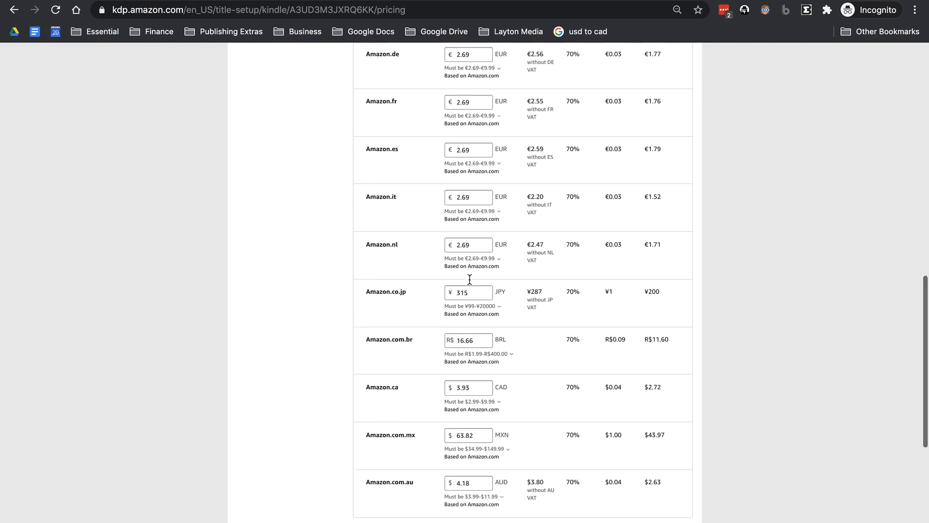
scroll(445, 156, "up", 2)
scroll(484, 137, "up", 2)
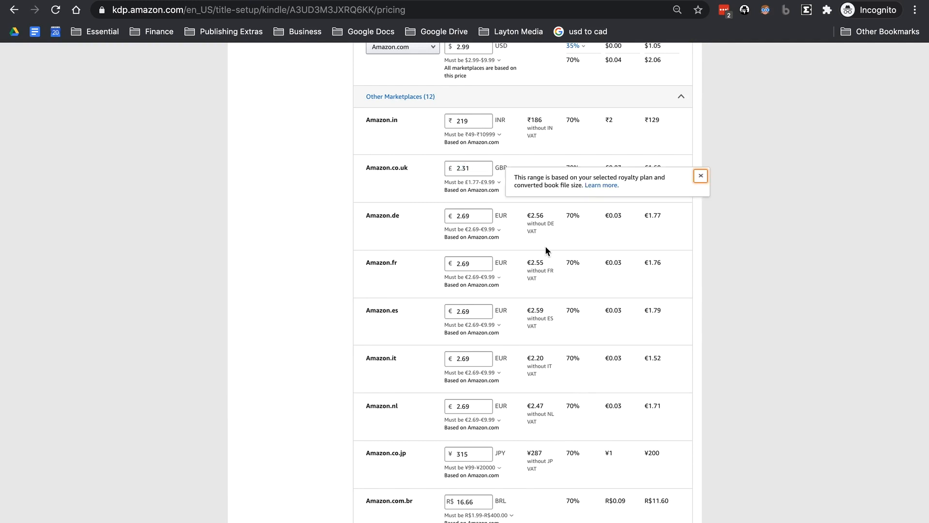
type("1.99")
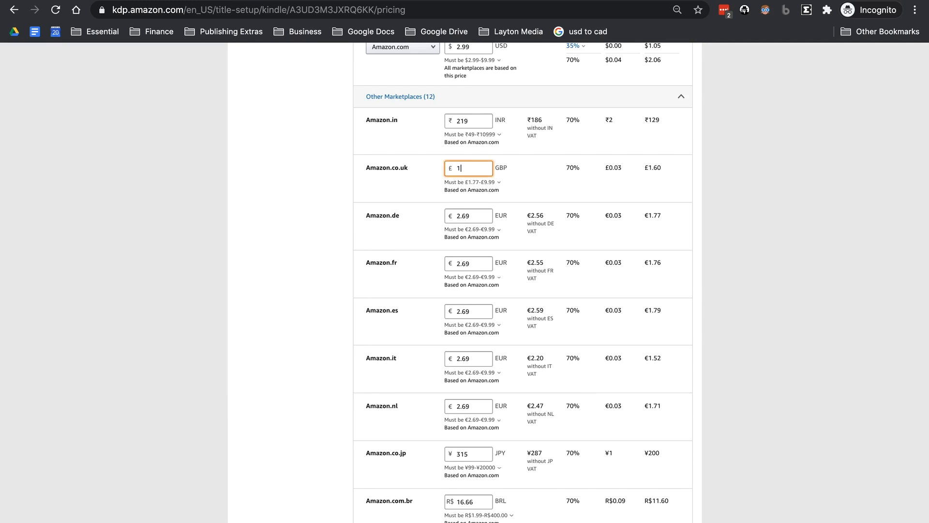
left_click(581, 205)
scroll(482, 218, "down", 5)
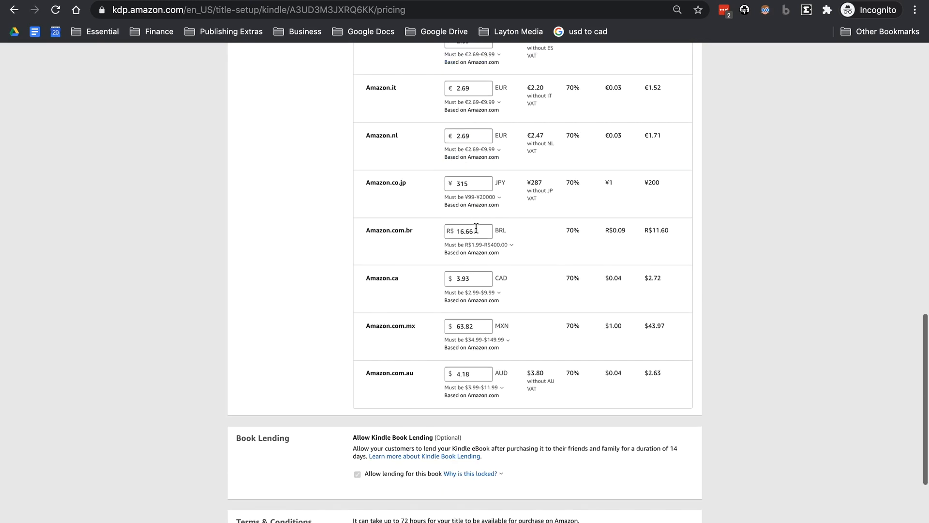
Step: Switch the royalty plan to 35% and set the Amazon.com list price to 0.99 USD
scroll(434, 304, "up", 9)
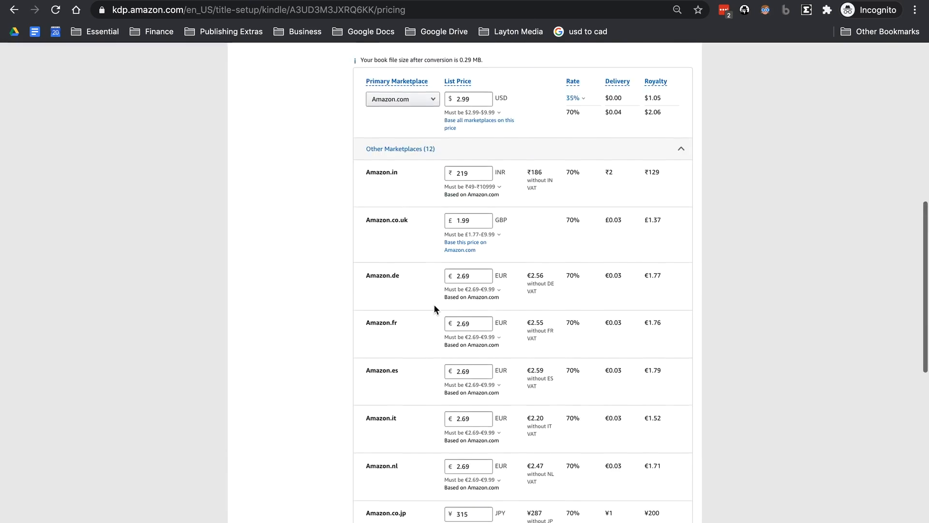
left_click(359, 179)
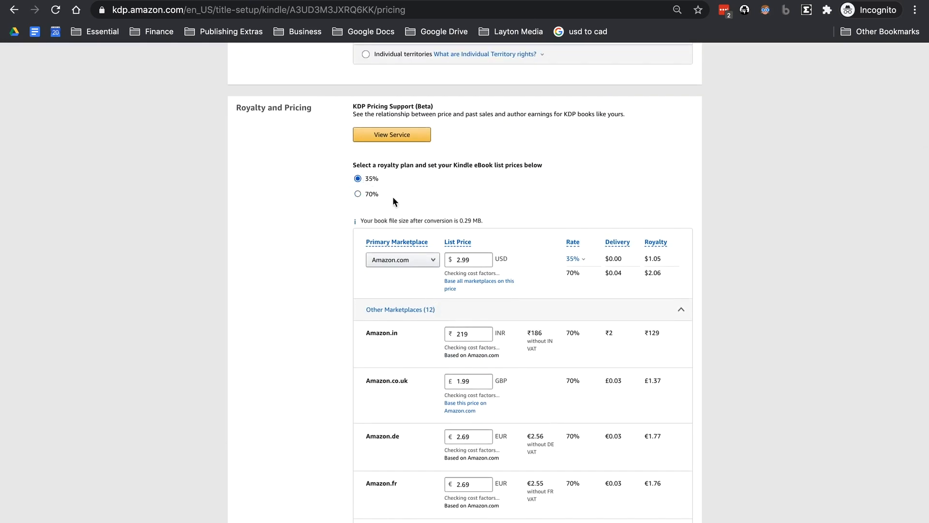
double_click(465, 256)
type("0.9")
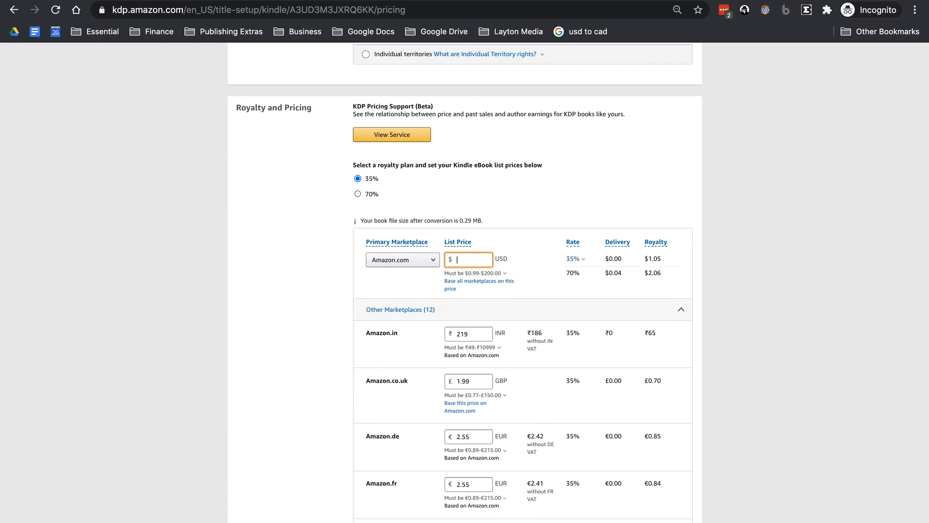
left_click(596, 253)
scroll(596, 254, "down", 2)
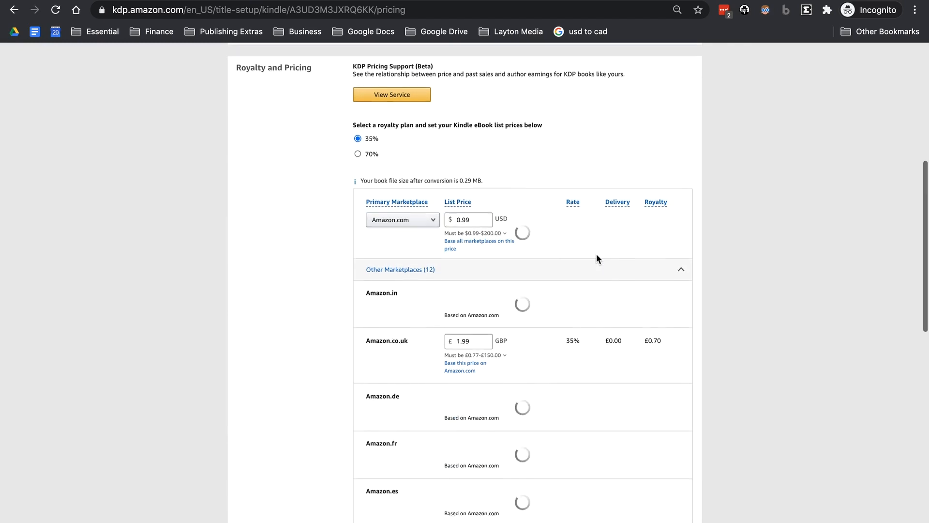
Step: Try an Amazon.com list price of 2.99 USD under the 35% royalty plan and compare it with the 70% plan
double_click(482, 199)
type("2.99")
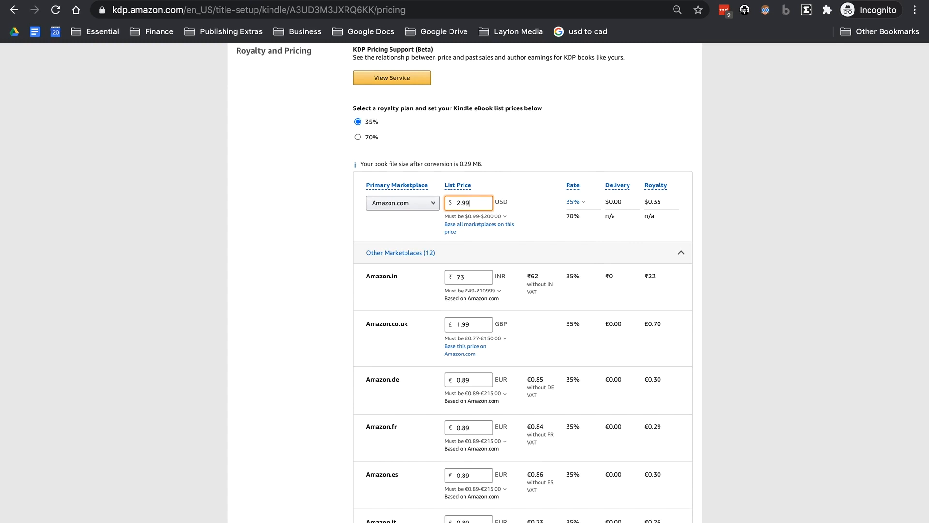
left_click(469, 147)
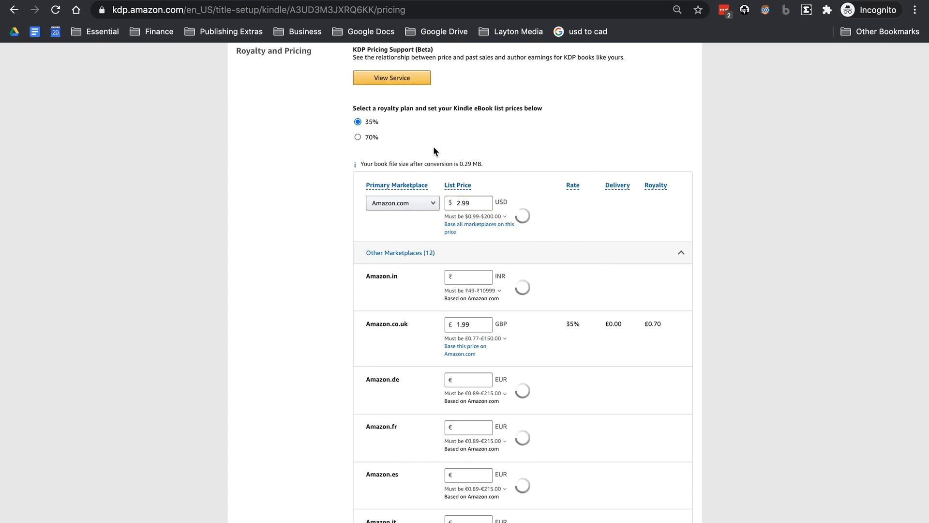
left_click(372, 139)
Step: Set the Amazon.com list price back to 0.99 USD and return to the 35% royalty plan
double_click(477, 201)
key("BackSpace")
type("0.99")
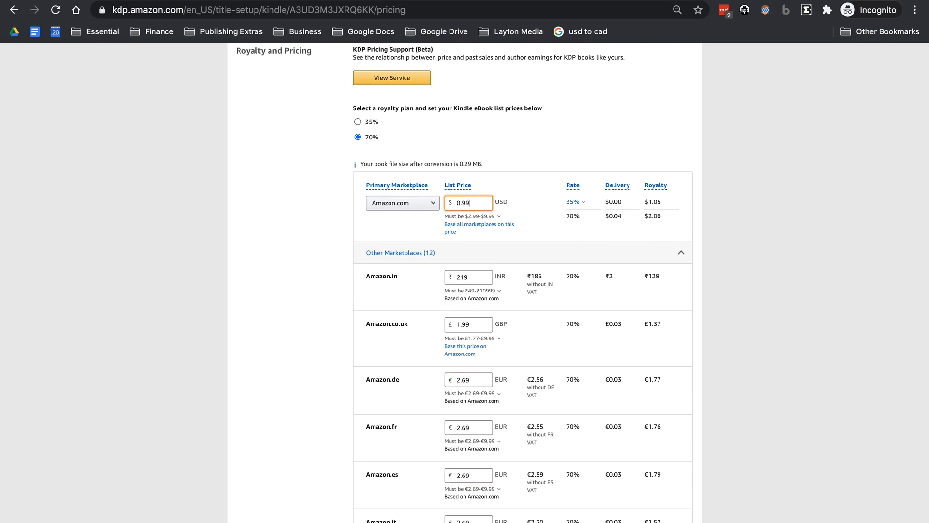
left_click(357, 115)
left_click(359, 123)
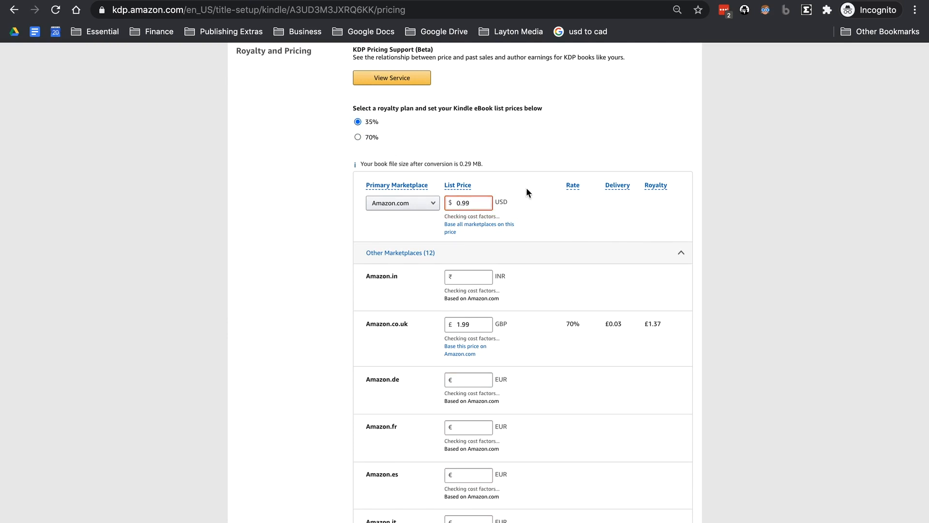
Step: Save the Kindle eBook as a draft and open the paperback details of Hydroponic Gardening Guide from the bookshelf
scroll(764, 170, "down", 15)
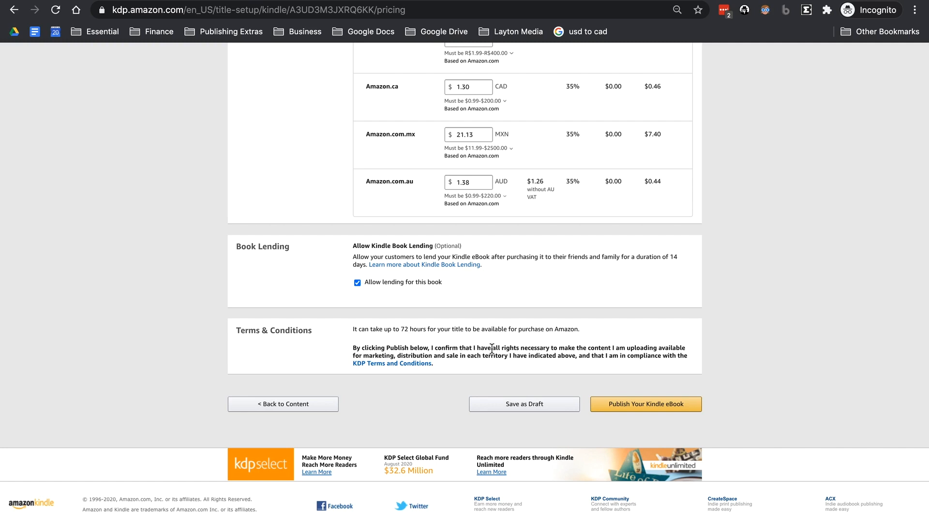
left_click(543, 405)
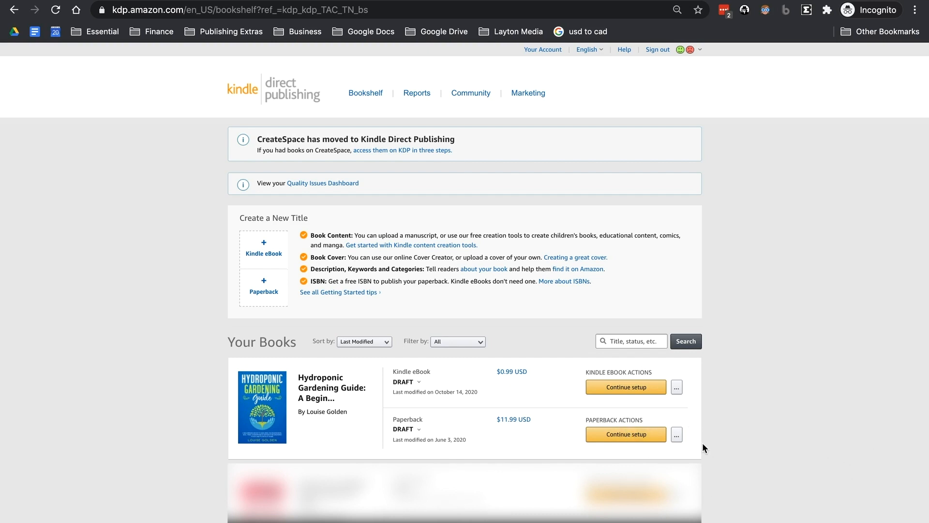
left_click(675, 435)
left_click(615, 413)
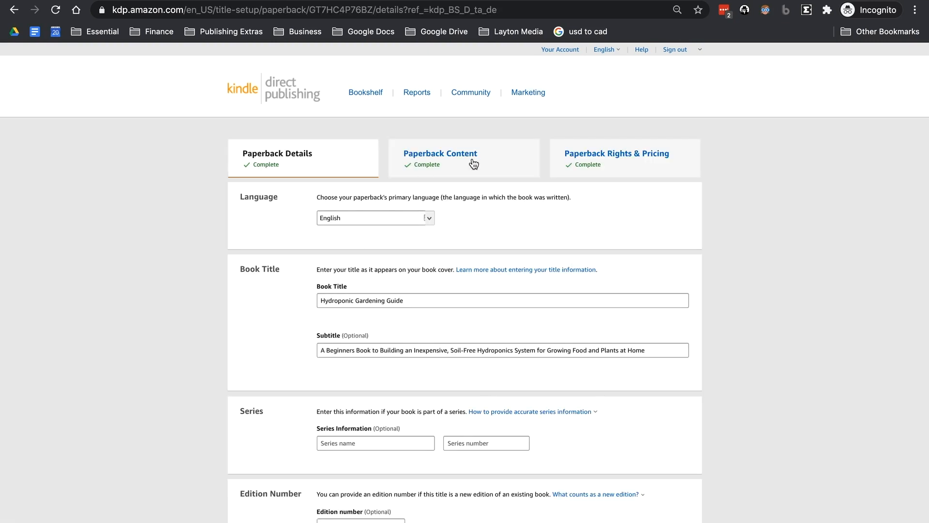
Step: Review the paperback details down to the adult content answer, then save and continue to the paperback content
scroll(441, 349, "down", 10)
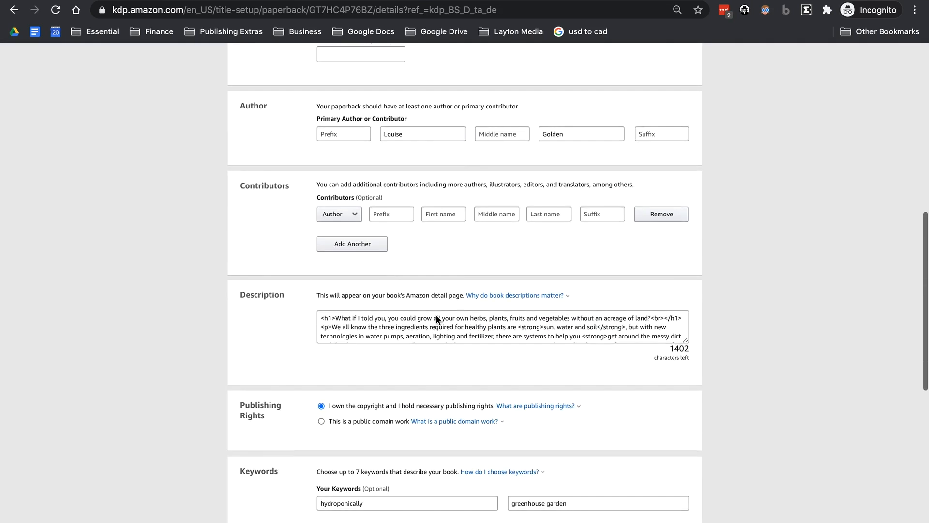
scroll(436, 315, "down", 10)
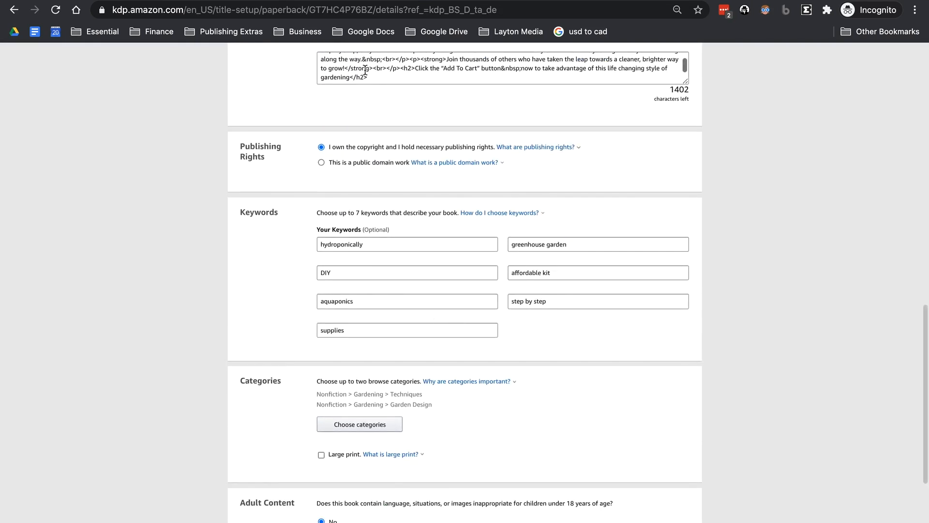
scroll(270, 232, "down", 5)
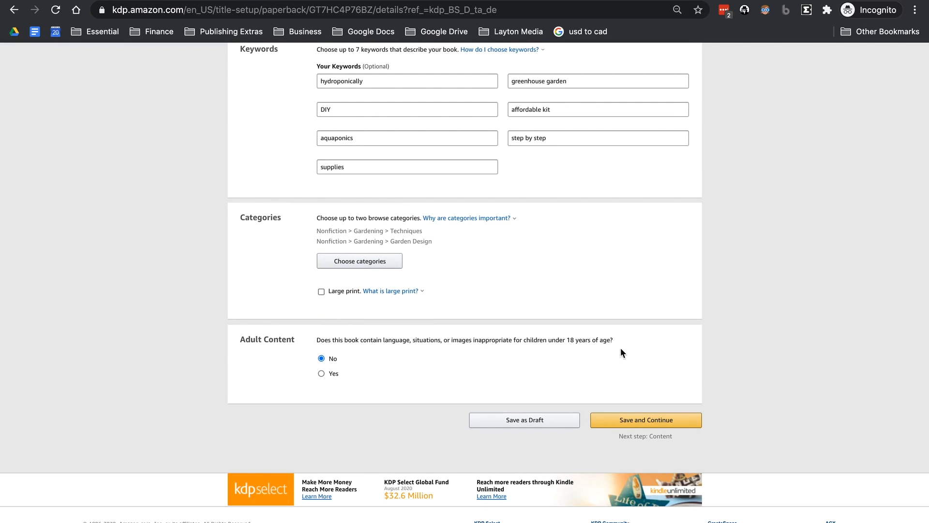
left_click_drag(626, 337, 341, 338)
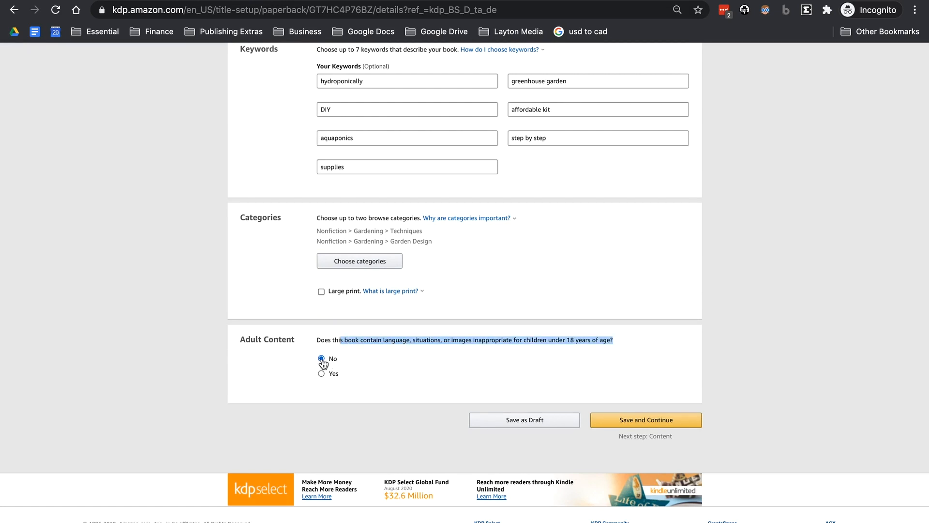
left_click(636, 422)
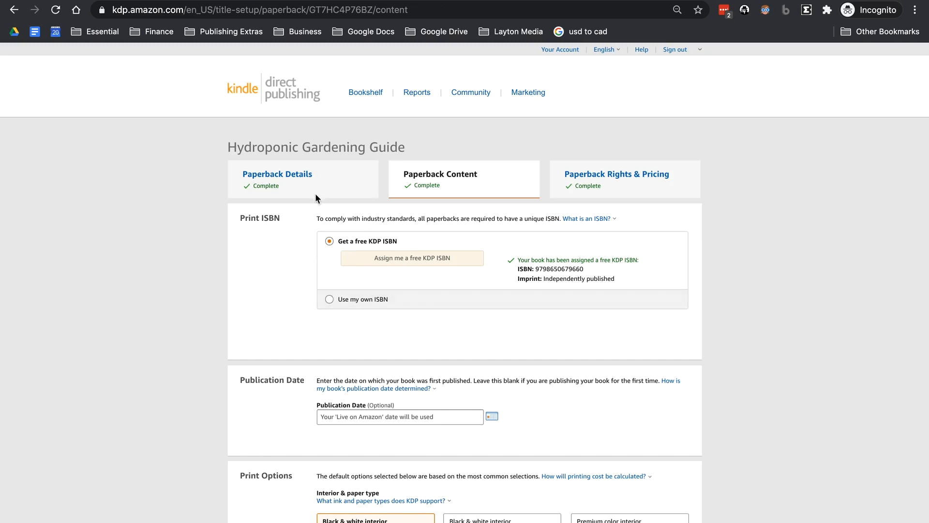
Step: Leave the paperback's publication date blank and choose the black & white interior with cream paper
scroll(267, 292, "down", 3)
scroll(267, 297, "down", 4)
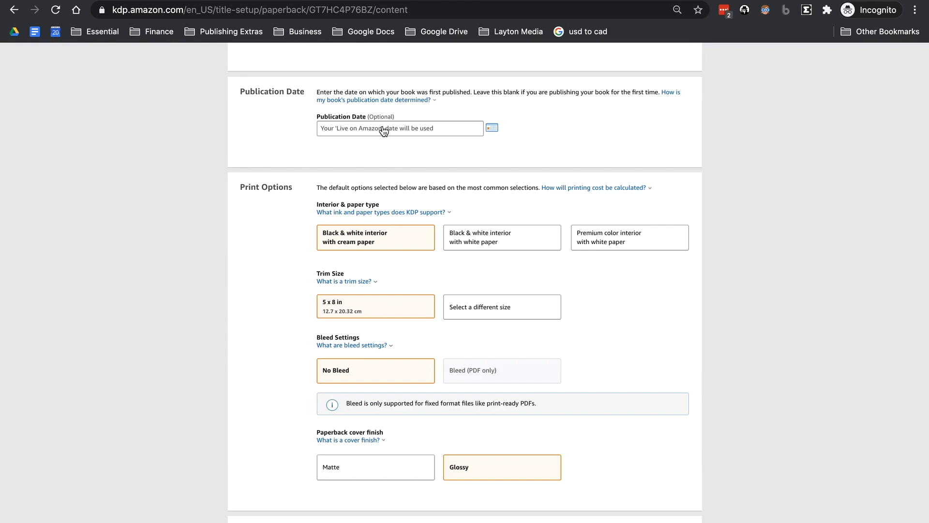
scroll(287, 127, "down", 1)
scroll(288, 127, "down", 2)
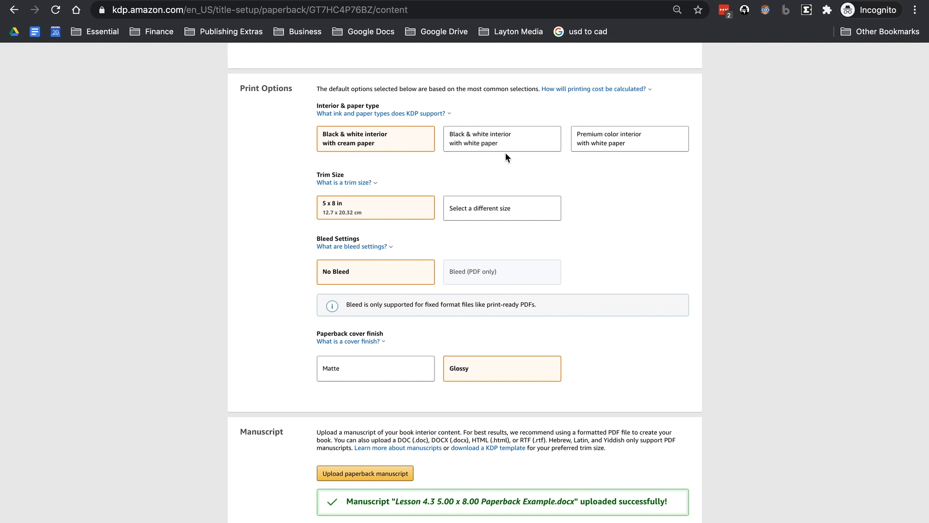
left_click(388, 146)
Step: Check the available trim sizes, keep 5 x 8 in, and choose No Bleed for the paperback
scroll(458, 274, "down", 2)
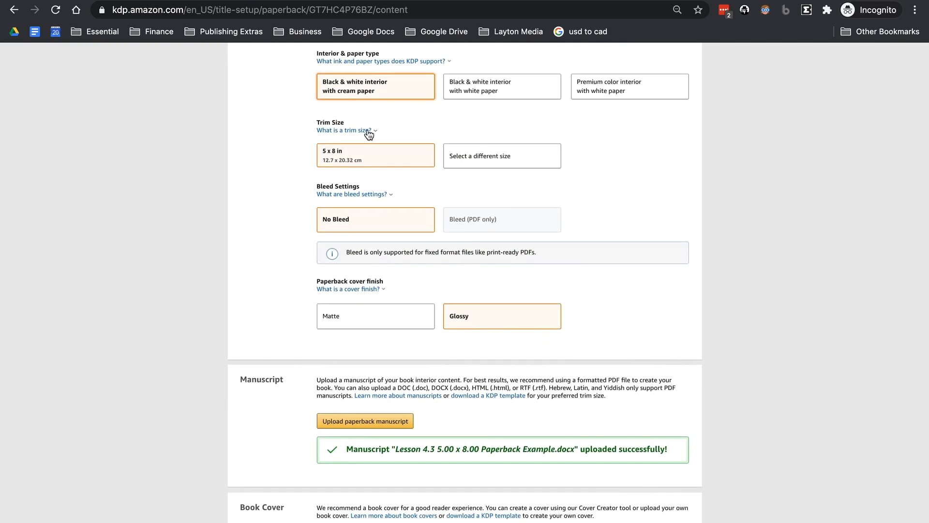
left_click(446, 158)
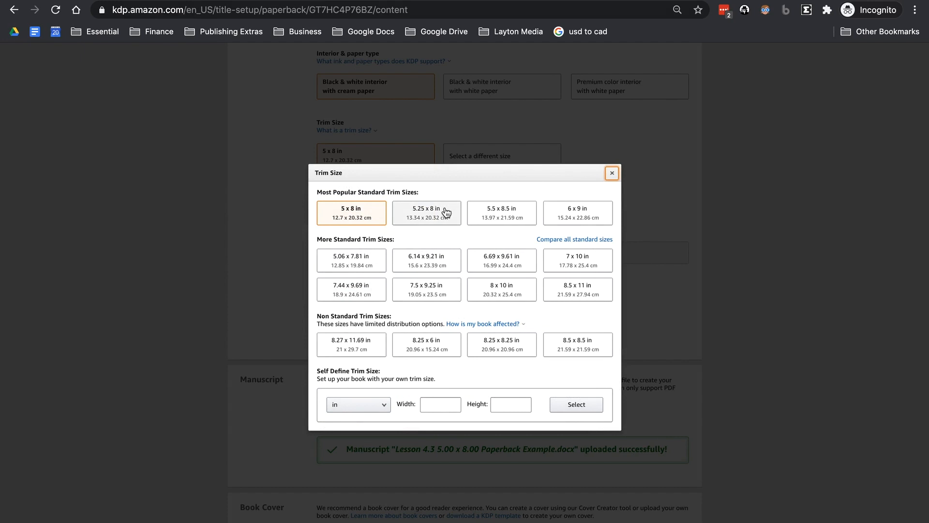
left_click(612, 175)
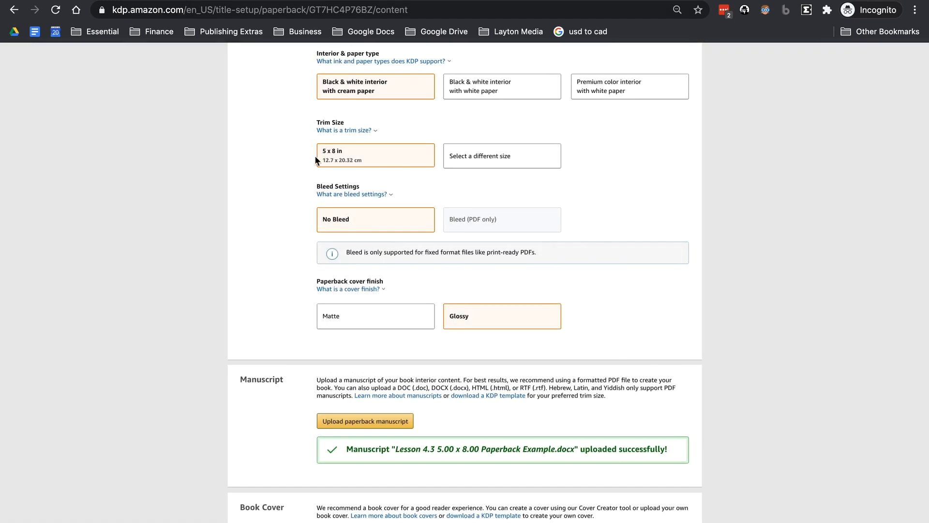
left_click(350, 229)
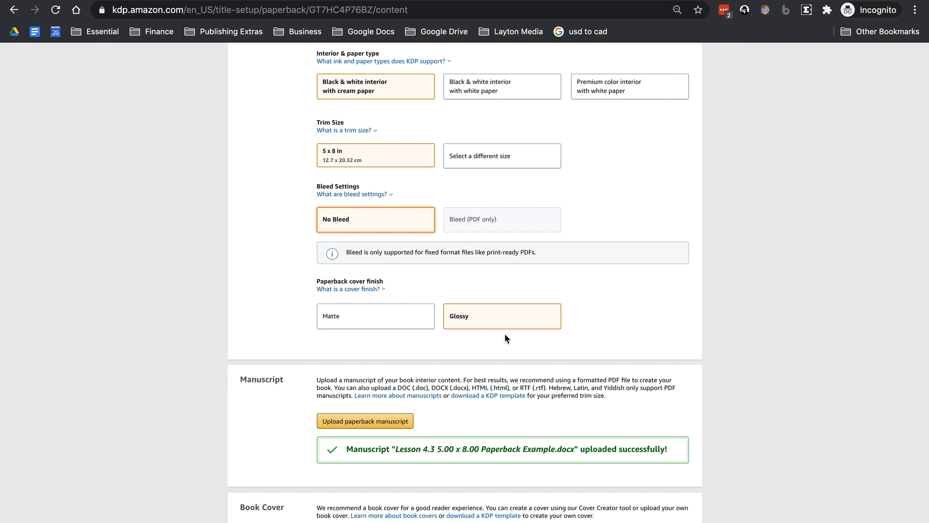
Step: Check the uploaded paperback manuscript and cover, and launch the print previewer
scroll(504, 333, "down", 3)
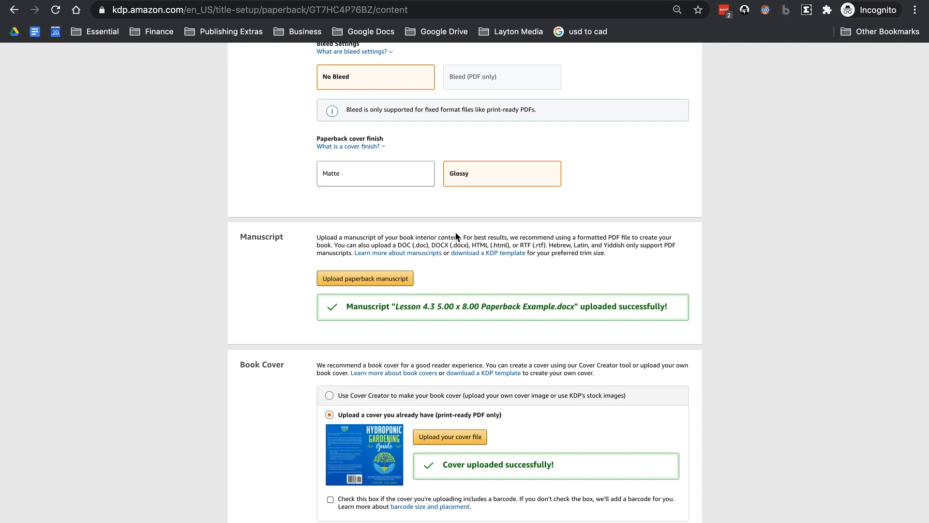
scroll(456, 240, "down", 3)
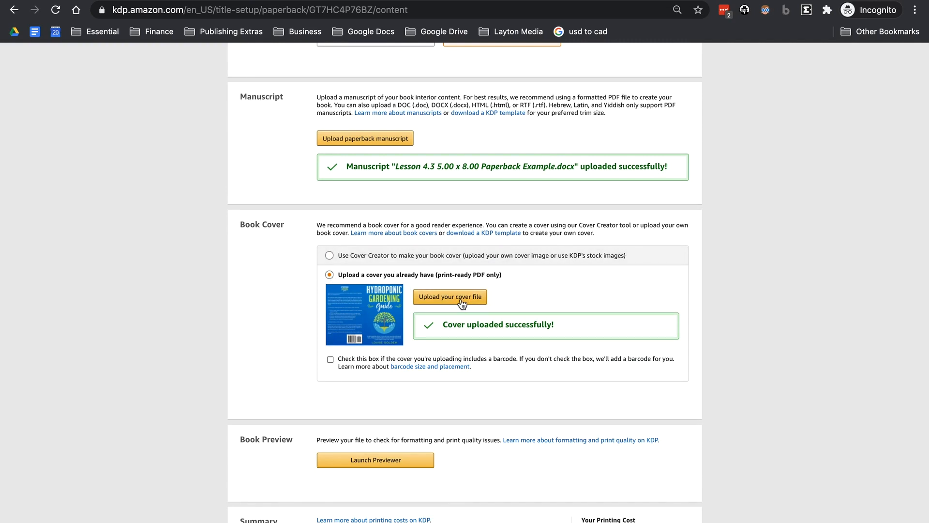
scroll(344, 287, "down", 3)
left_click(390, 286)
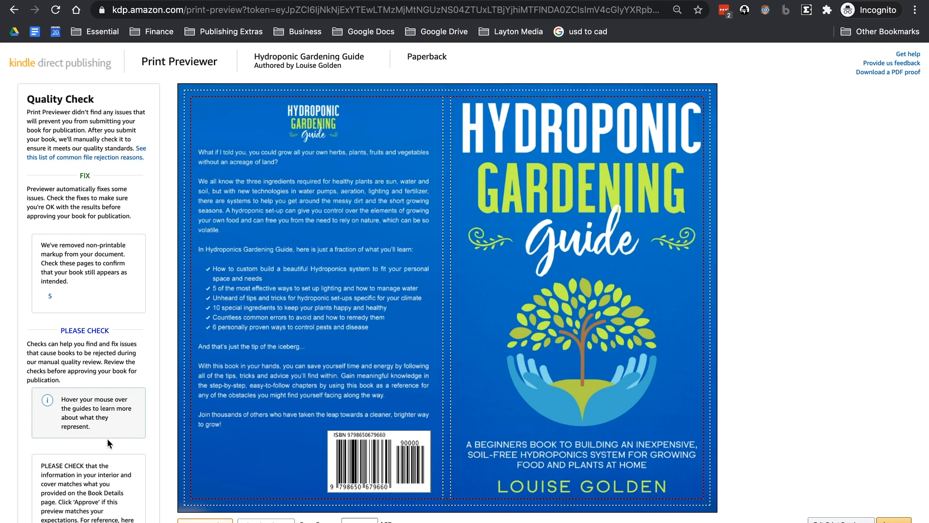
Step: Page through the paperback preview from the cover to the table of contents and back
left_click(707, 269)
left_click(707, 269)
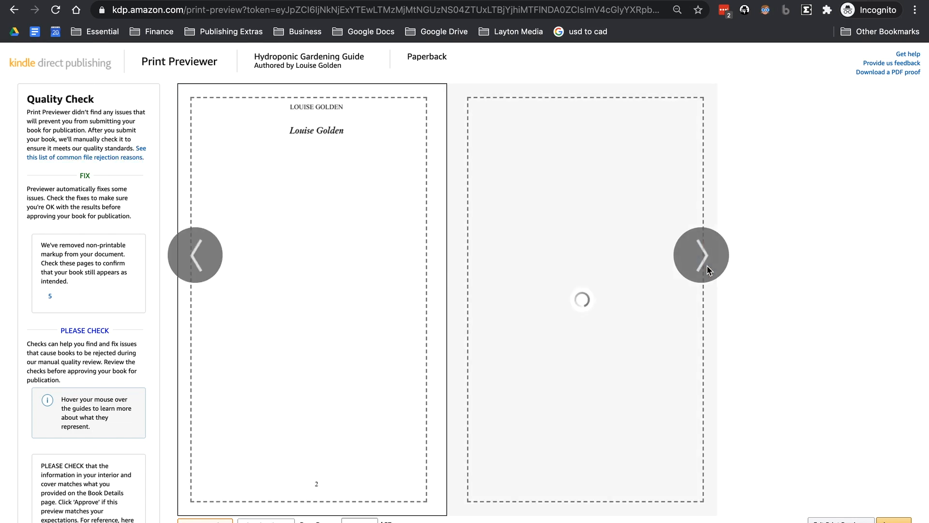
left_click(706, 269)
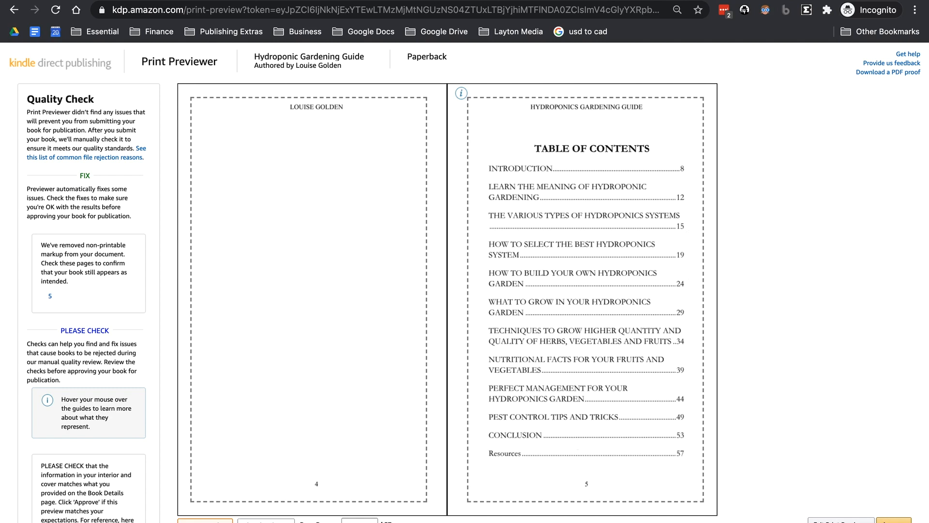
left_click(184, 250)
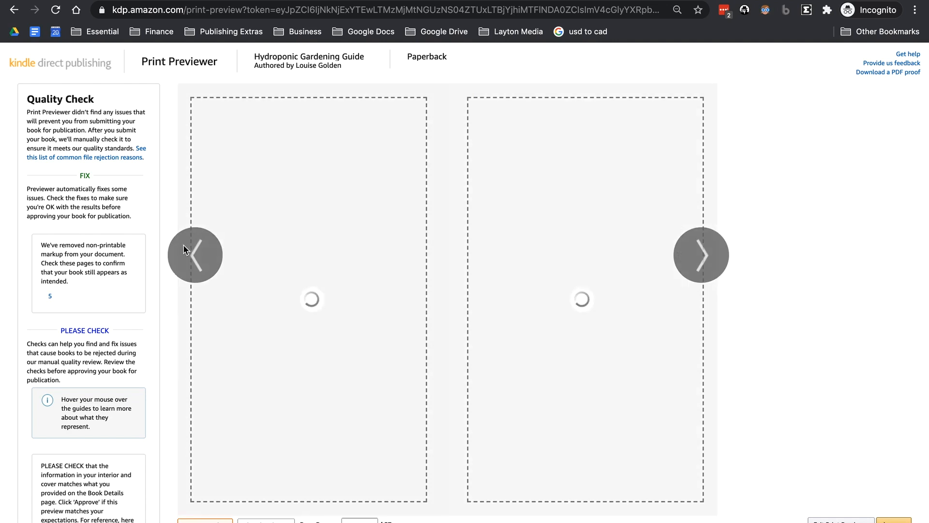
Step: Check the full cover and approve the print preview, then review the printing cost and save the content to continue to pricing
left_click(183, 246)
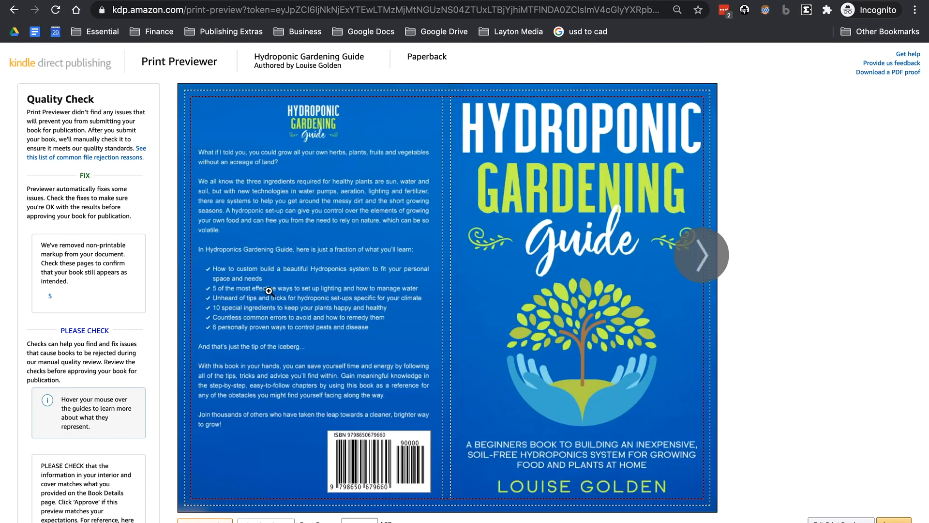
mouse_move(270, 291)
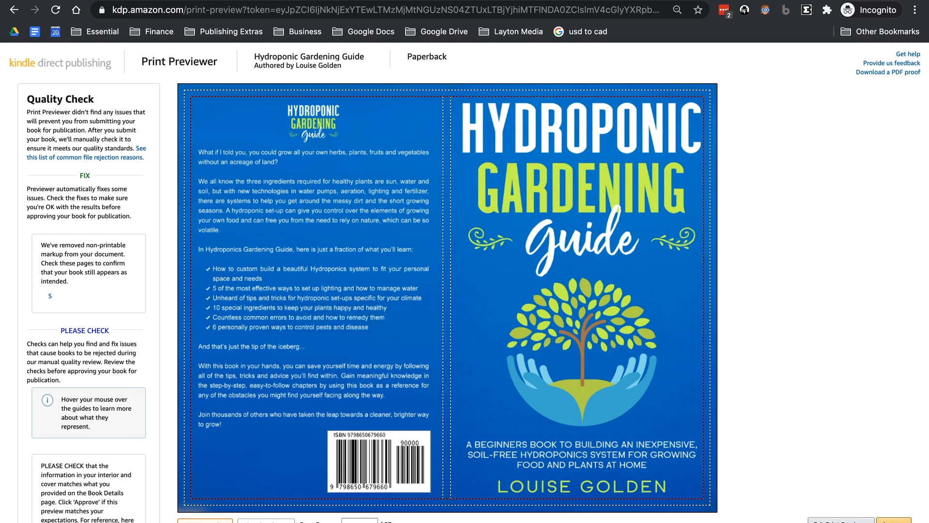
left_click(892, 521)
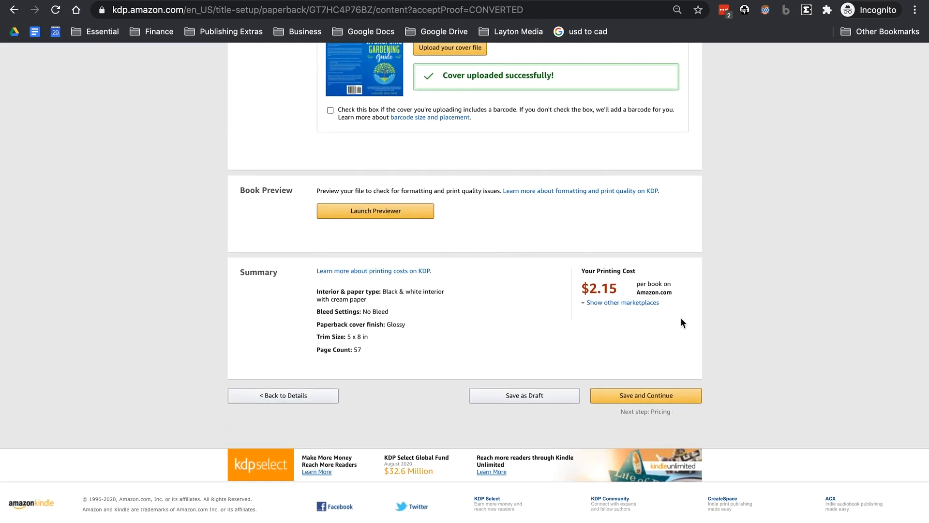
left_click_drag(583, 294, 632, 290)
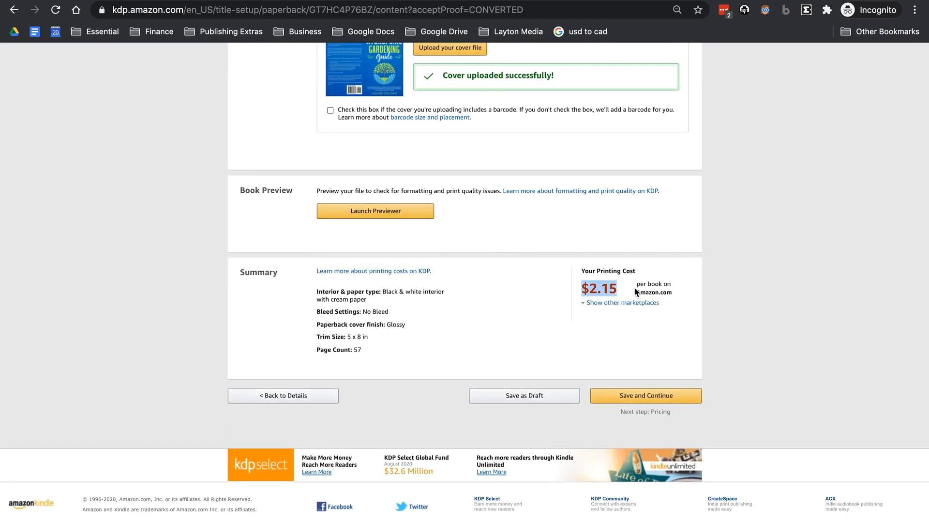
left_click(628, 397)
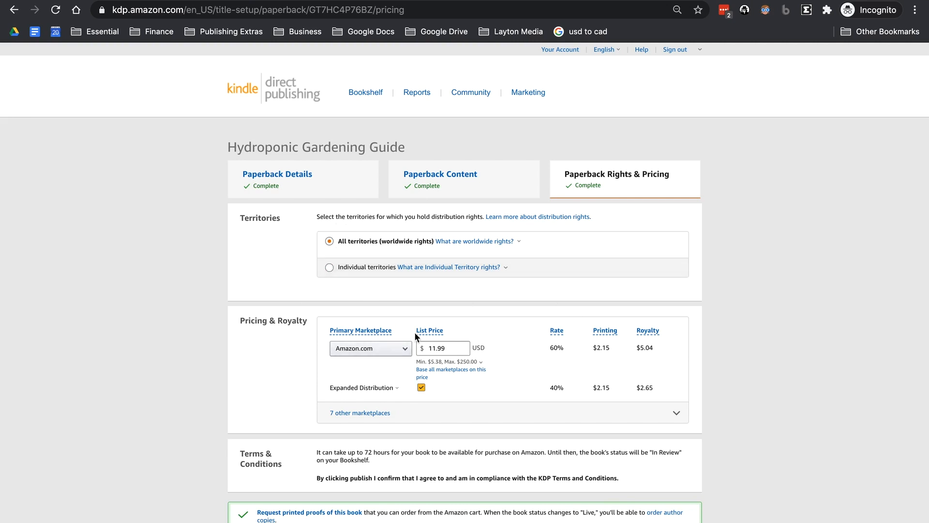
Step: Expand the 7 other marketplaces and review the paperback's list prices, royalties and territory rights
left_click(393, 414)
scroll(479, 346, "down", 7)
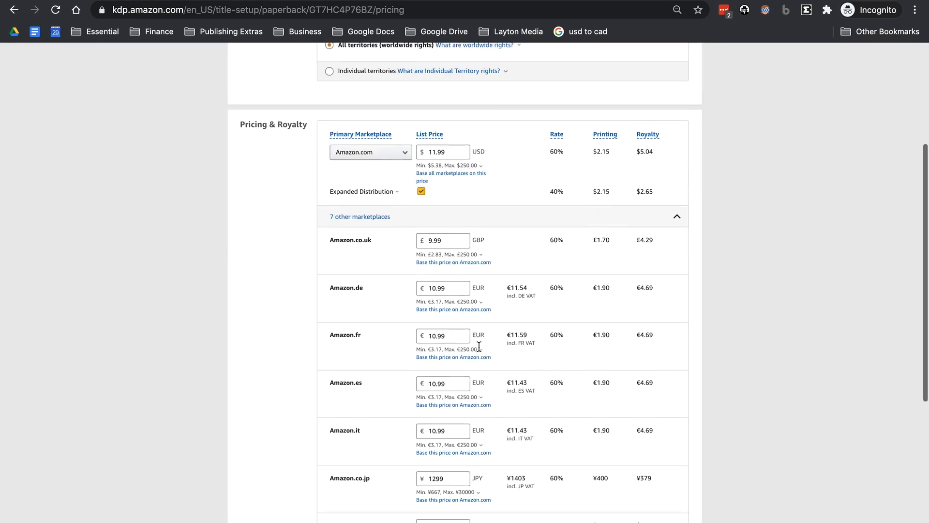
scroll(479, 346, "up", 4)
scroll(478, 346, "down", 1)
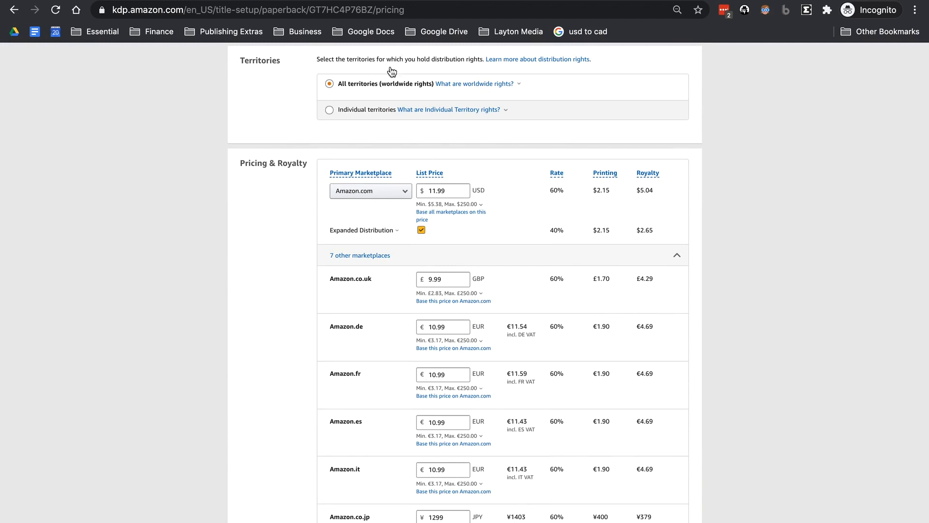
Step: Open Amazon.com in a new browser tab and search the Books department for hydroponics
key("ctrl+t")
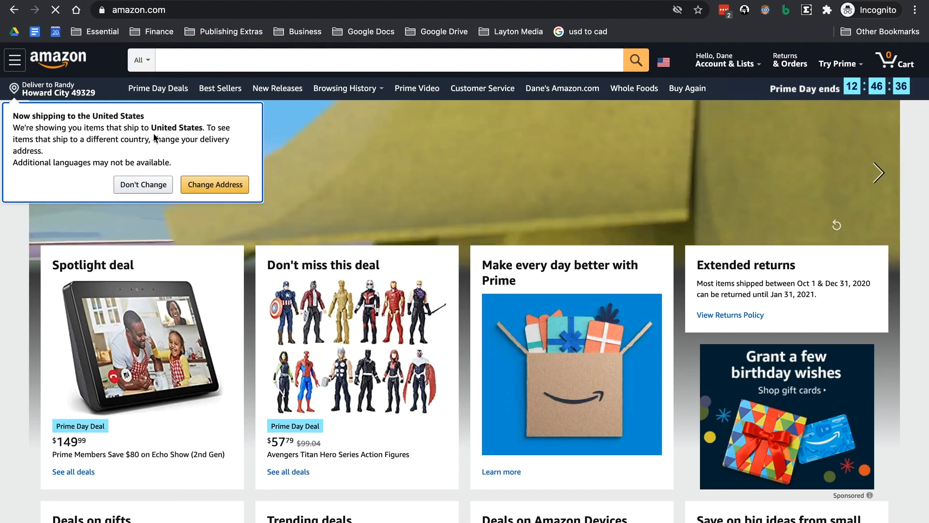
left_click(152, 59)
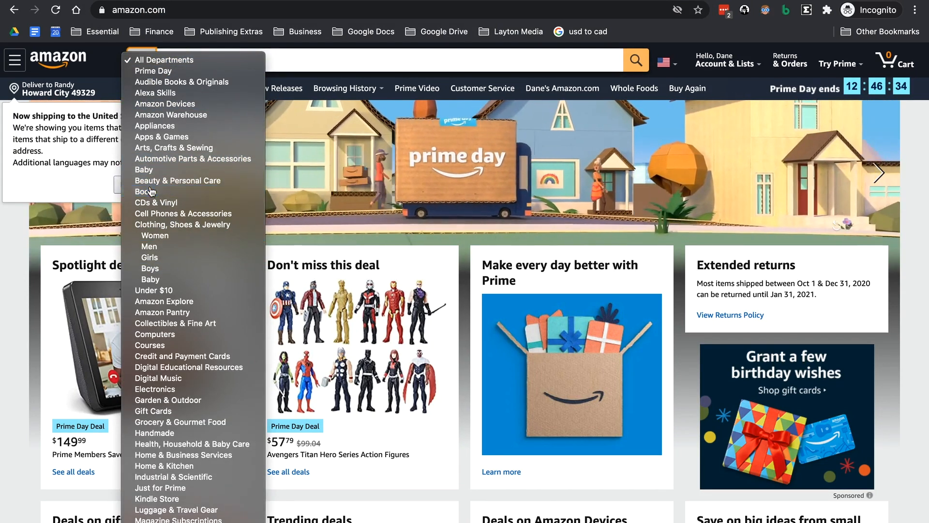
left_click(147, 192)
left_click(197, 60)
type("hydr")
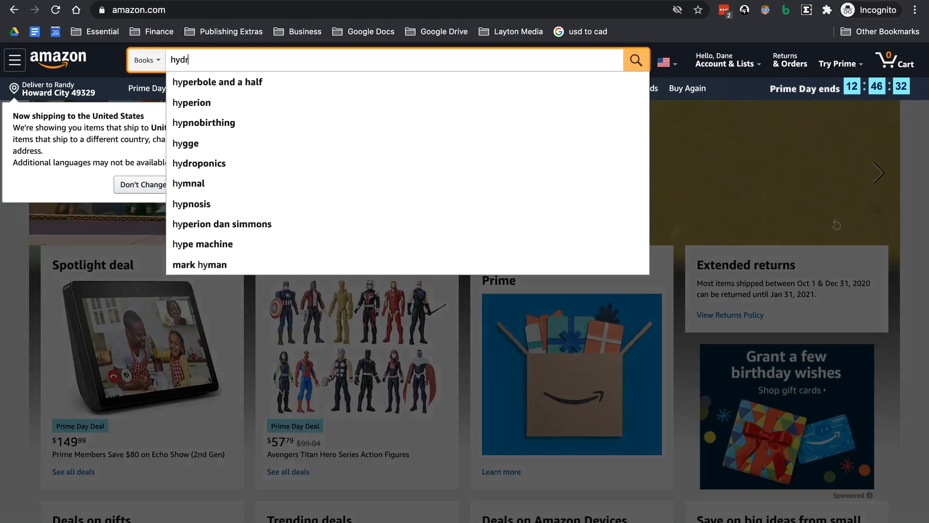
type("oponics")
key("Return")
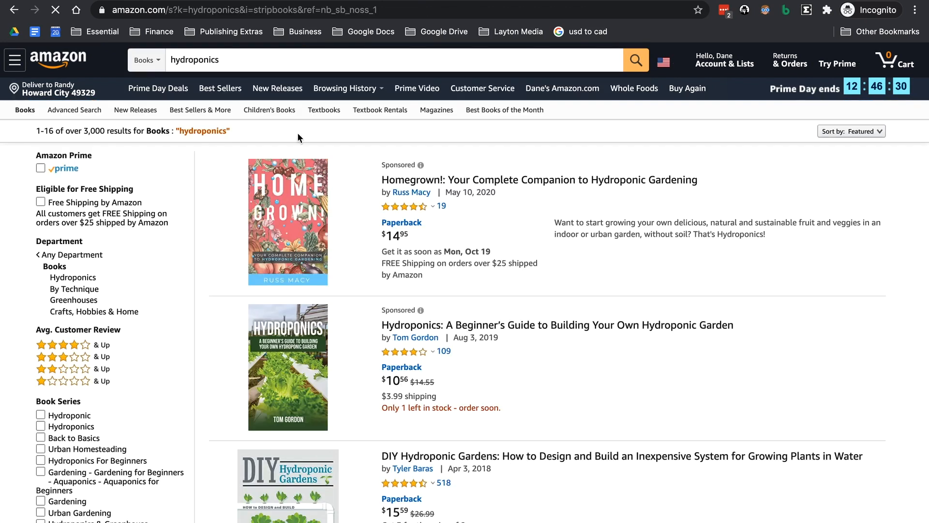
Step: Examine the paperback prices and sales ranks of competing hydroponics books in the search results
scroll(566, 313, "down", 1)
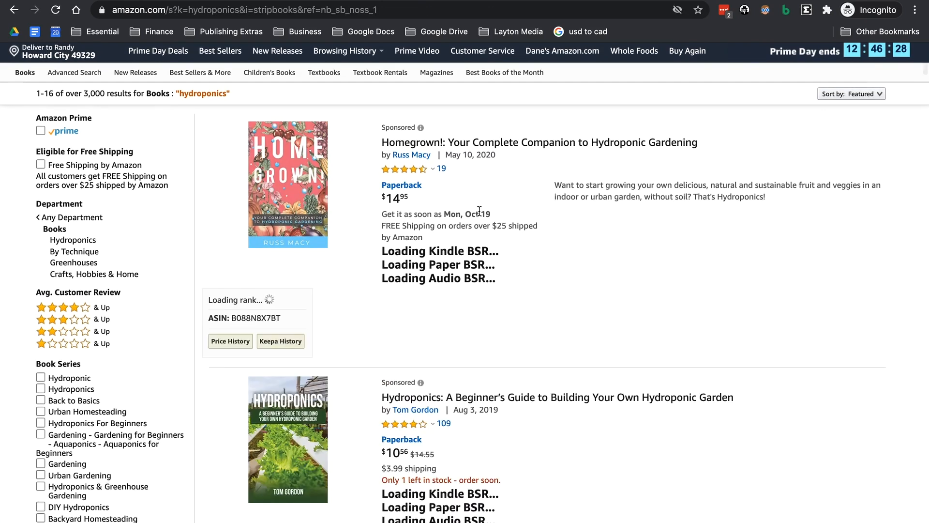
scroll(409, 207, "down", 8)
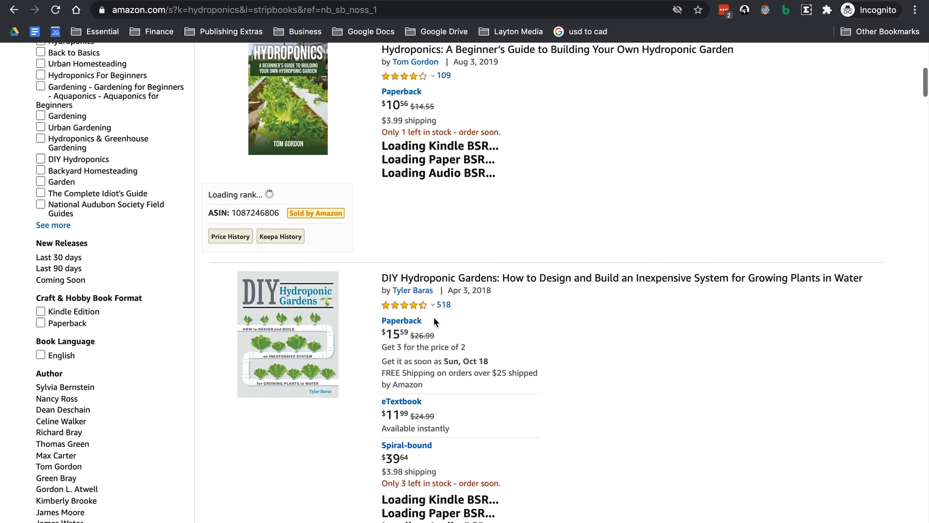
scroll(434, 319, "down", 10)
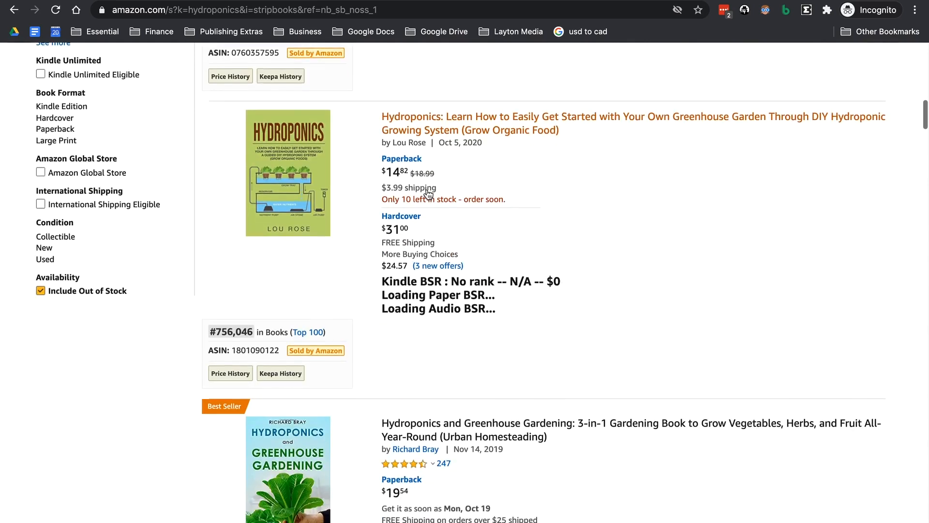
scroll(428, 194, "down", 16)
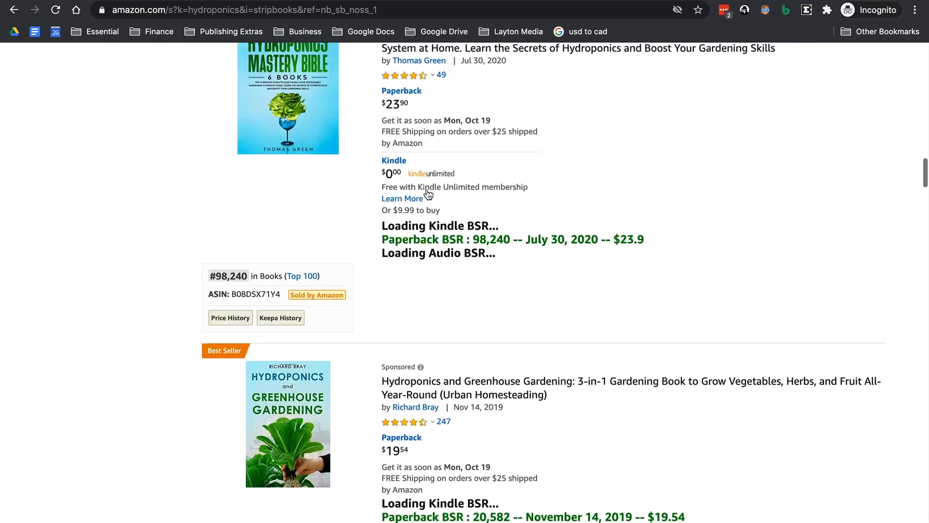
scroll(427, 192, "down", 10)
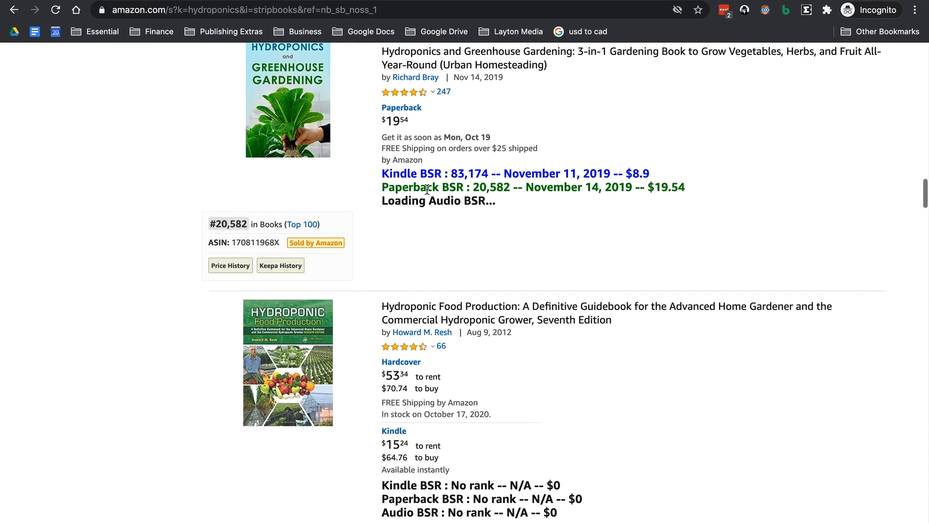
scroll(427, 191, "down", 4)
scroll(420, 249, "up", 5)
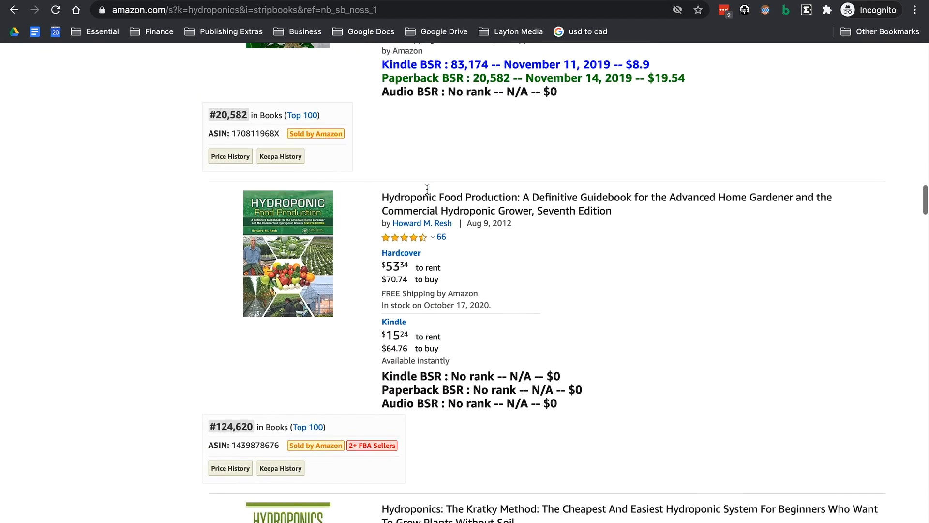
scroll(369, 242, "down", 8)
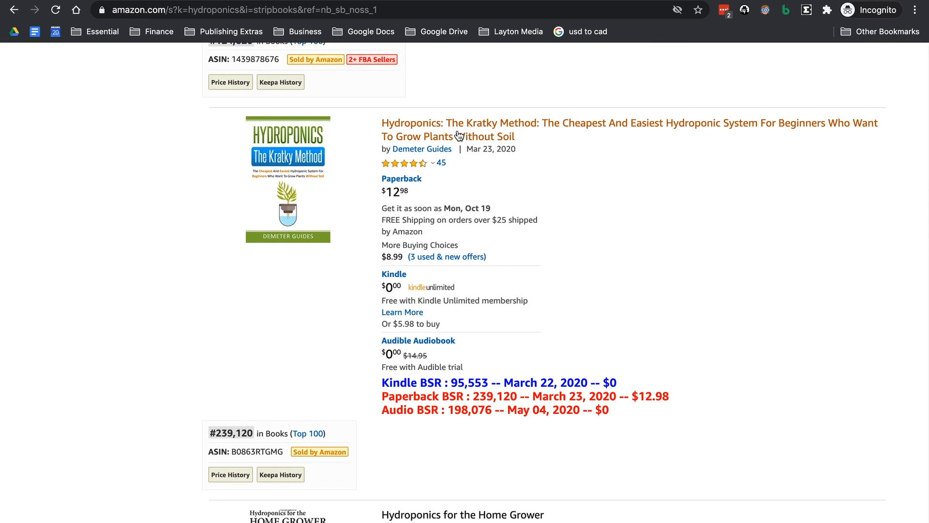
Step: Return to the paperback pricing page, review the marketplace prices and terms, and save the paperback as a draft
key("ctrl+Tab")
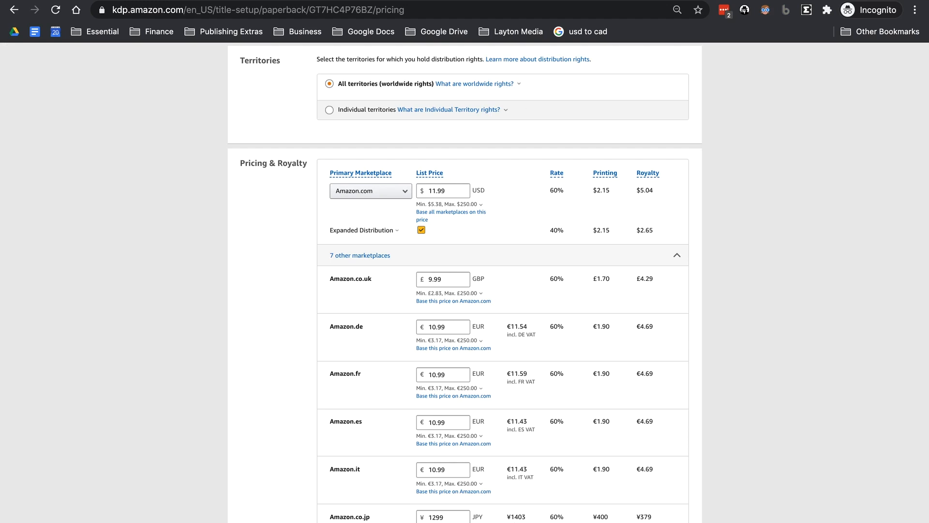
scroll(580, 229, "down", 5)
scroll(580, 229, "up", 2)
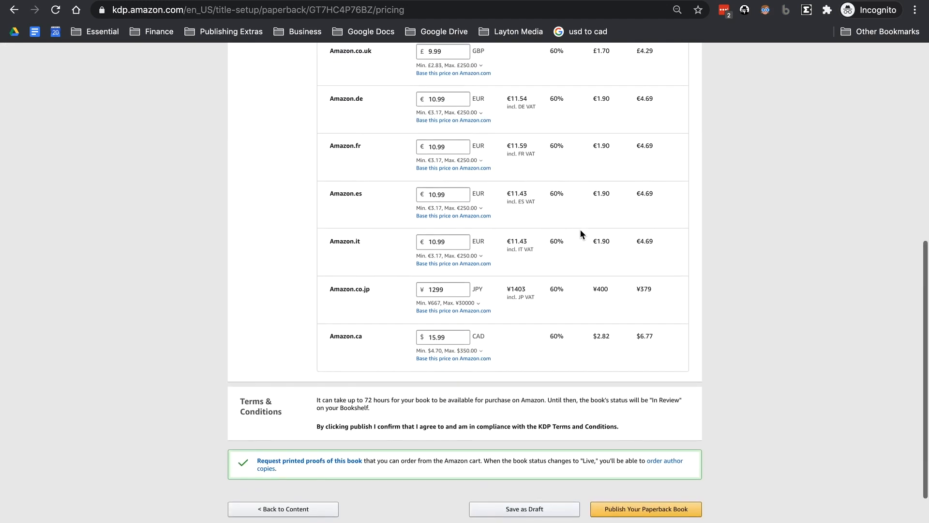
scroll(580, 229, "up", 1)
scroll(580, 228, "down", 1)
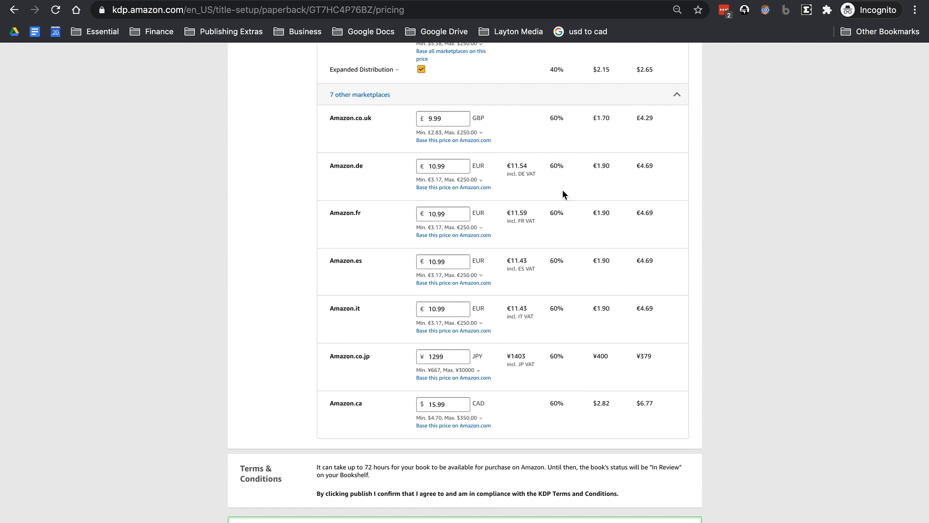
scroll(482, 288, "down", 3)
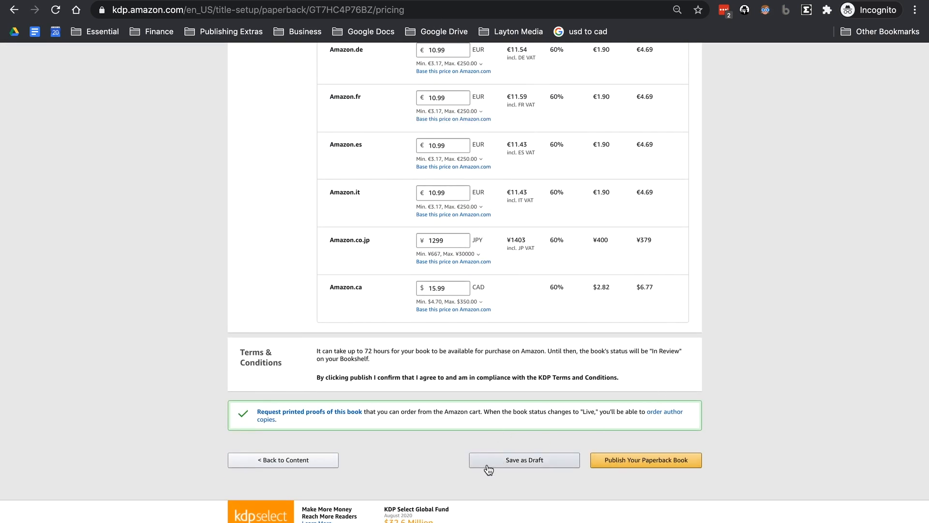
left_click(508, 464)
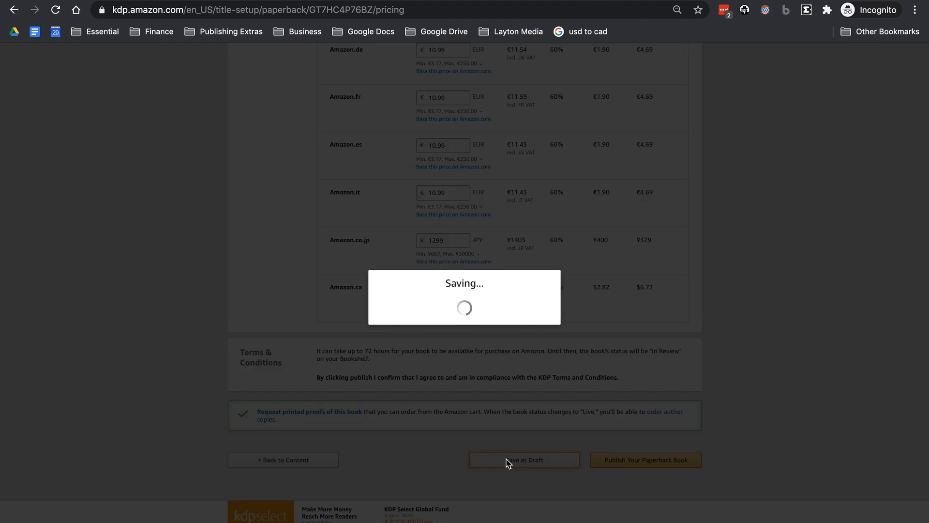